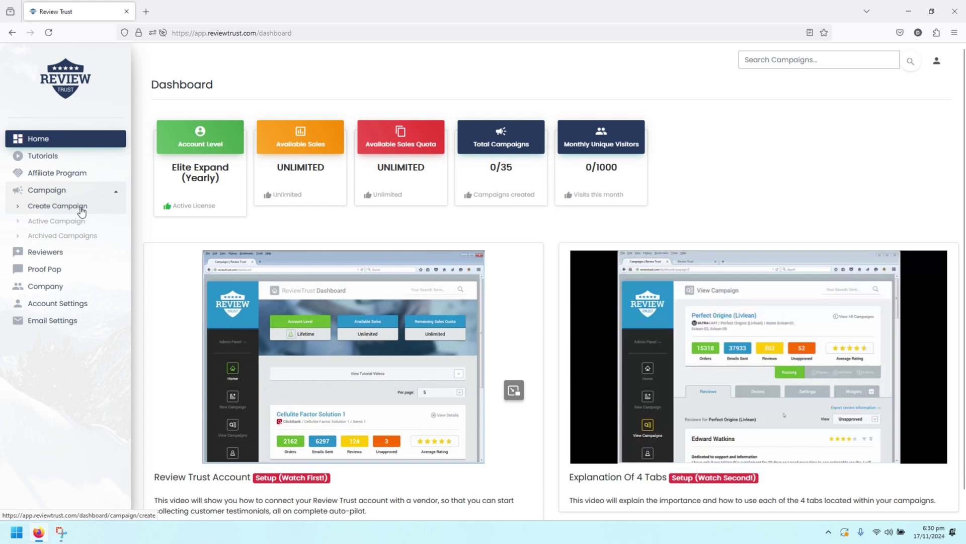
From Campaign > Create Campaign, start a new SERVICE CAMPAIGN
left_click(81, 207)
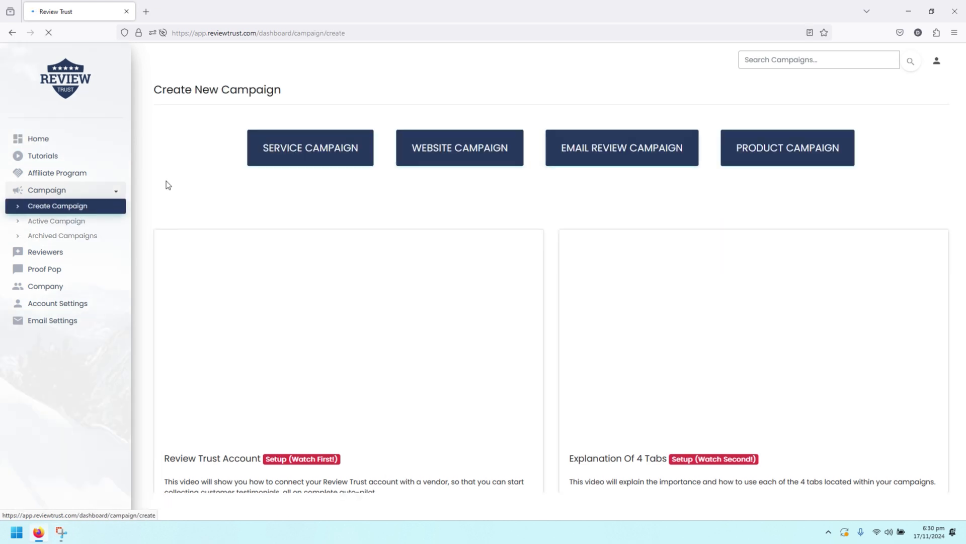
left_click(340, 146)
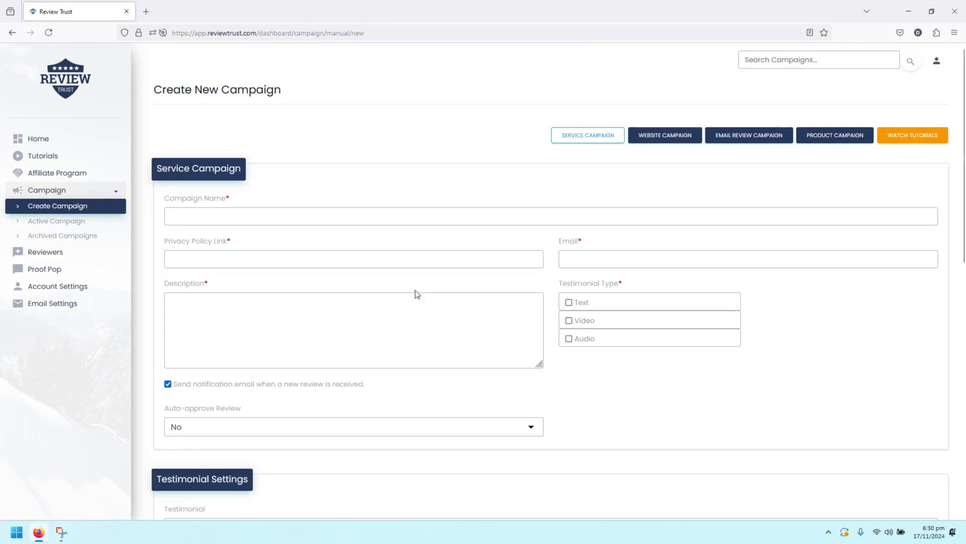
Name the campaign 'Test Service Campaign 1' and fill in the saved privacy policy link
left_click(283, 217)
type("Test S")
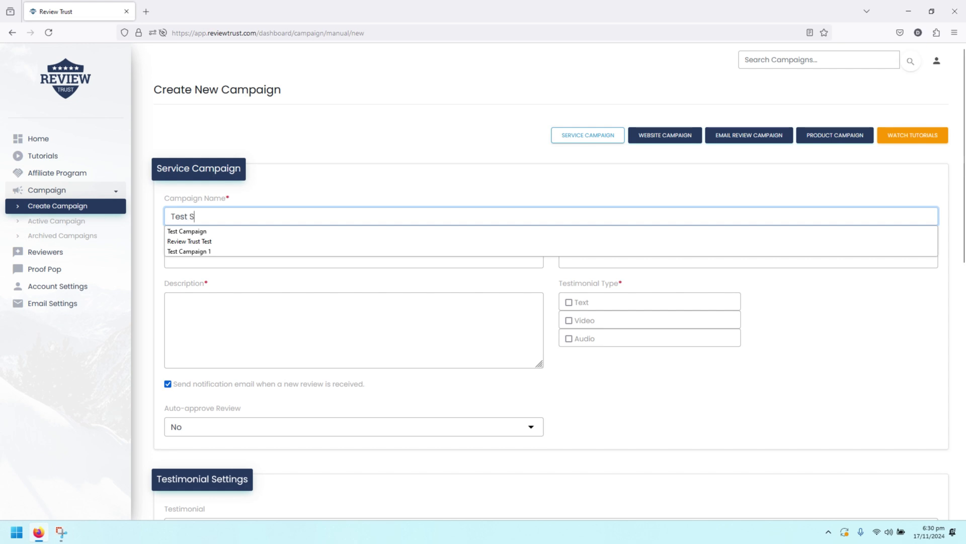
type("ervice Campaign 1")
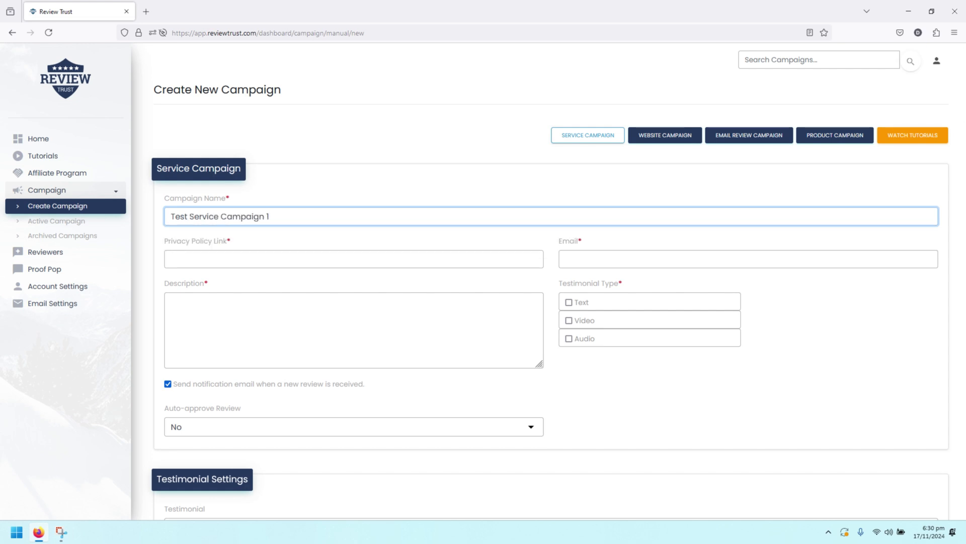
left_click(248, 260)
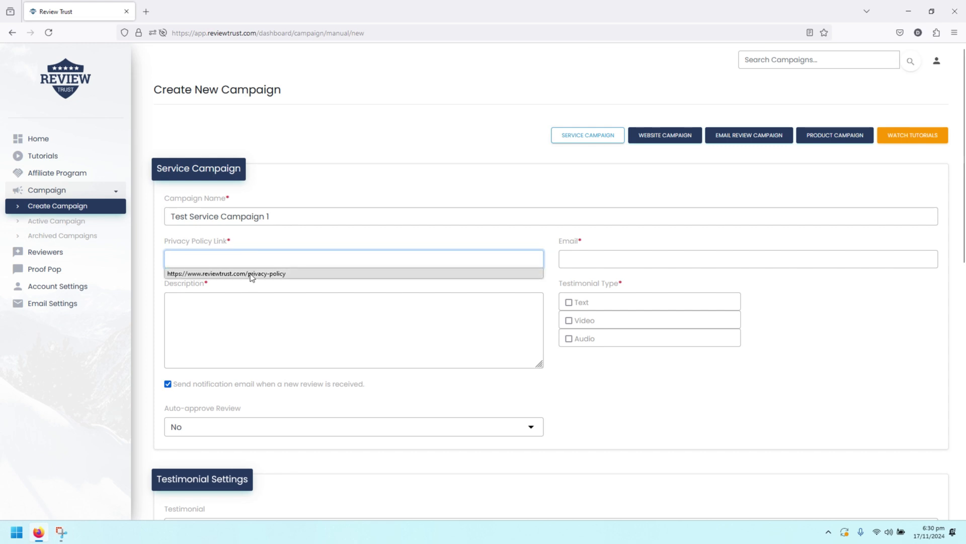
left_click(250, 275)
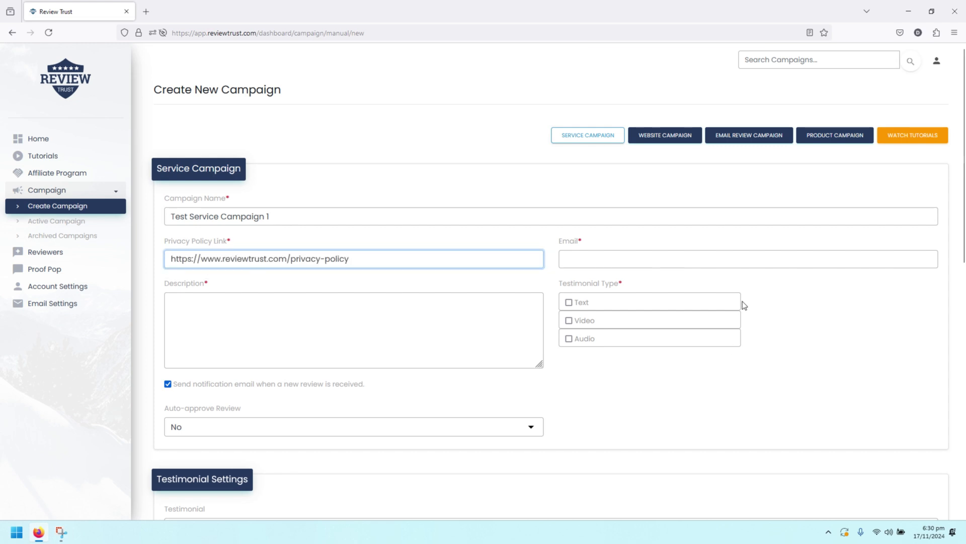
Fill the campaign email field with the saved address from autofill
left_click(599, 264)
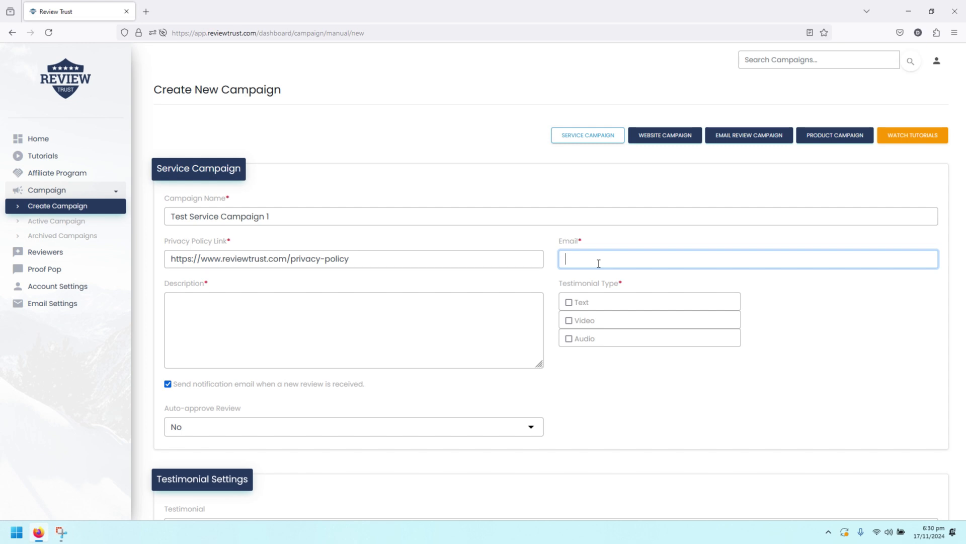
type("roe")
key("BackSpace")
key("BackSpace")
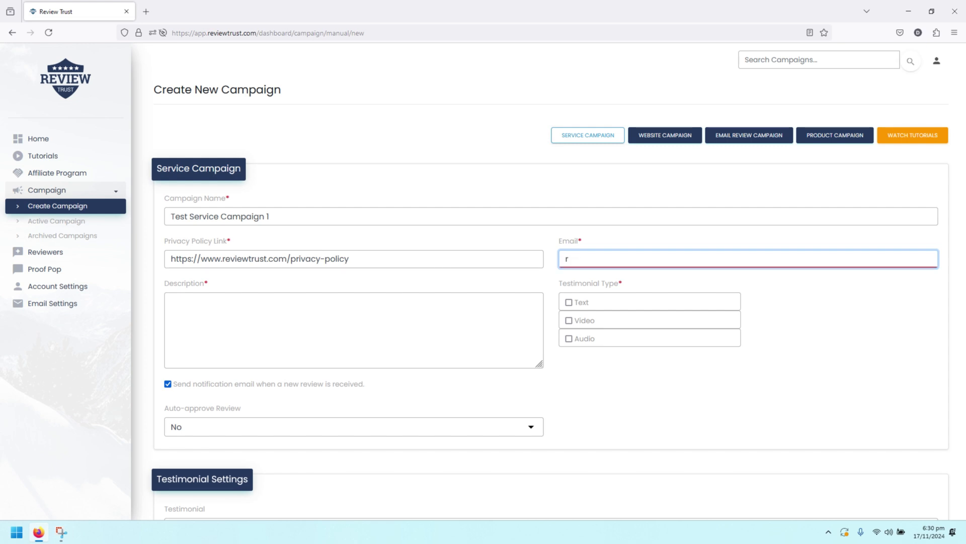
key("BackSpace")
type("tested")
key("BackSpace")
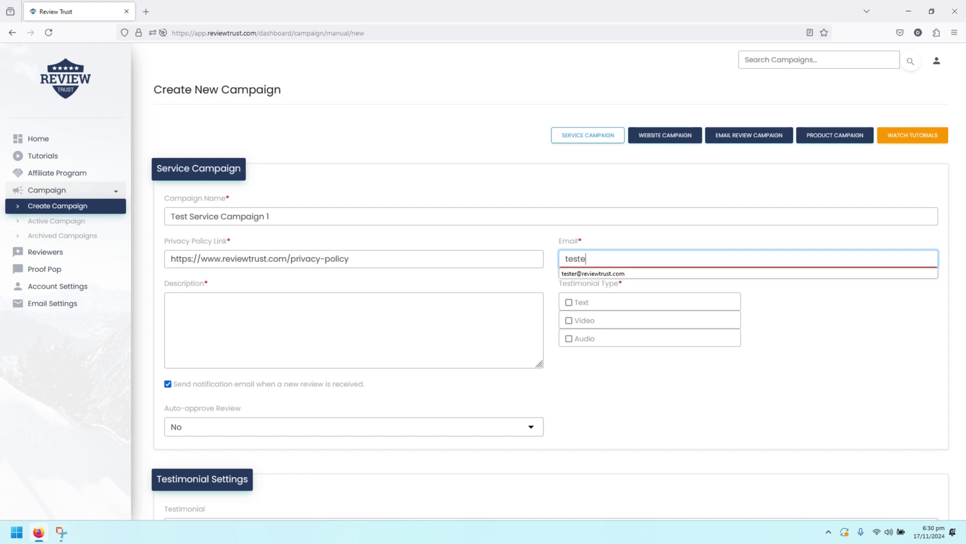
left_click(621, 273)
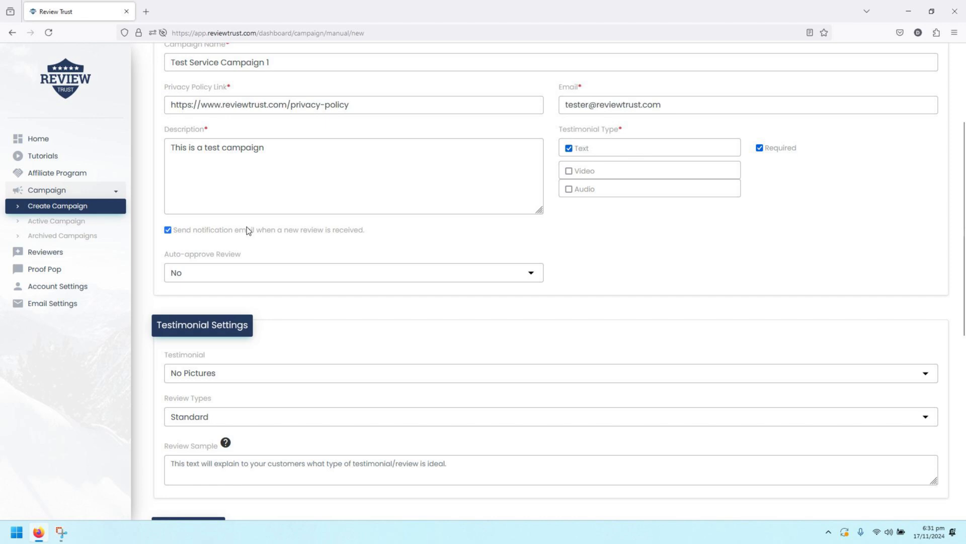
left_click(237, 273)
scroll(327, 262, "down", 3)
scroll(327, 260, "down", 1)
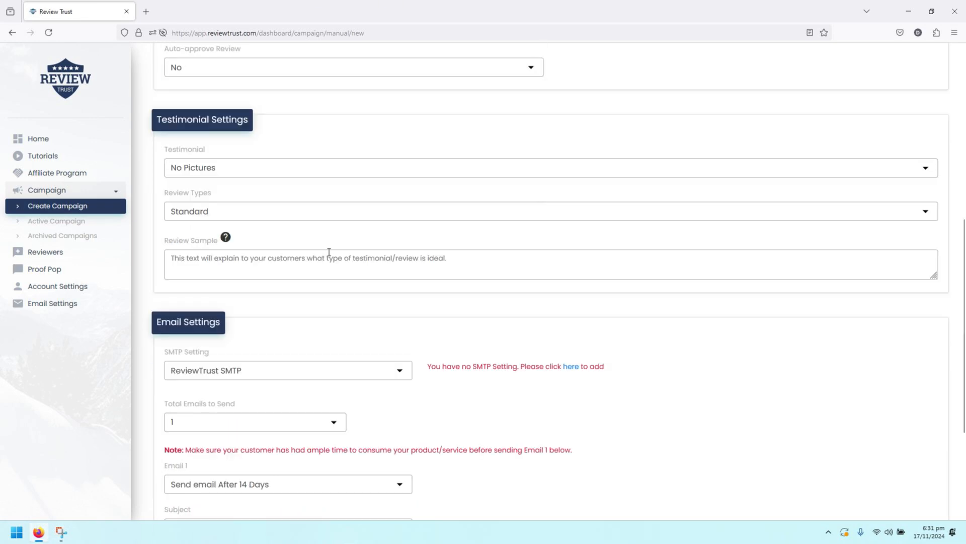
left_click(251, 169)
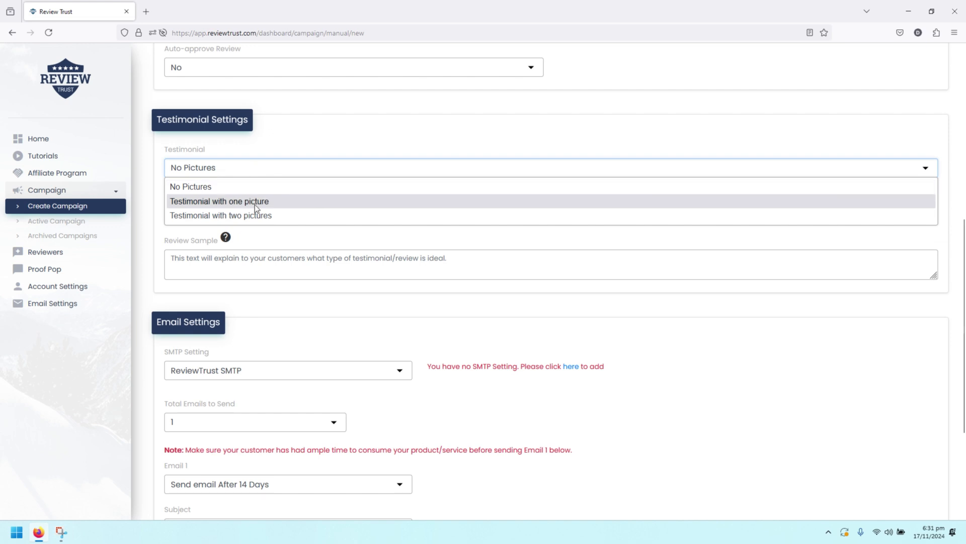
left_click(319, 134)
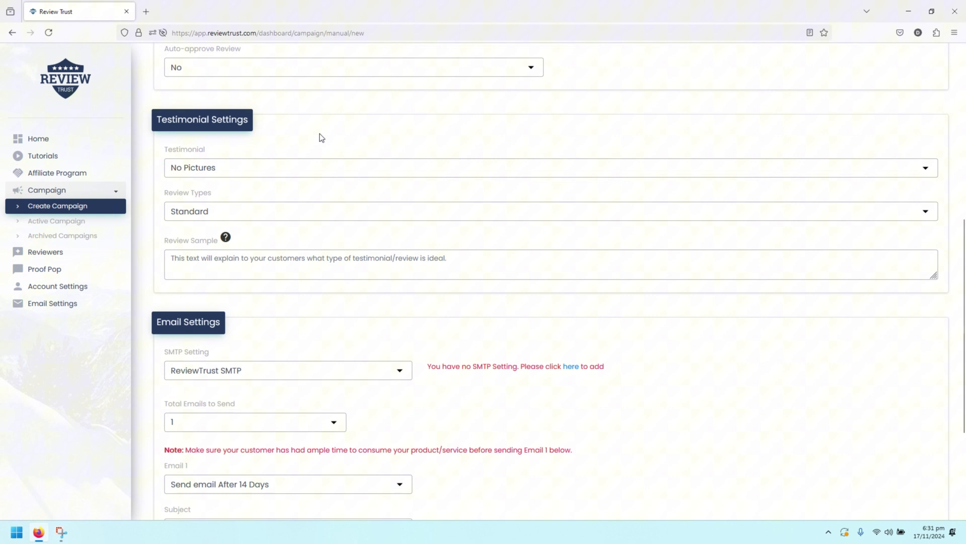
left_click(285, 217)
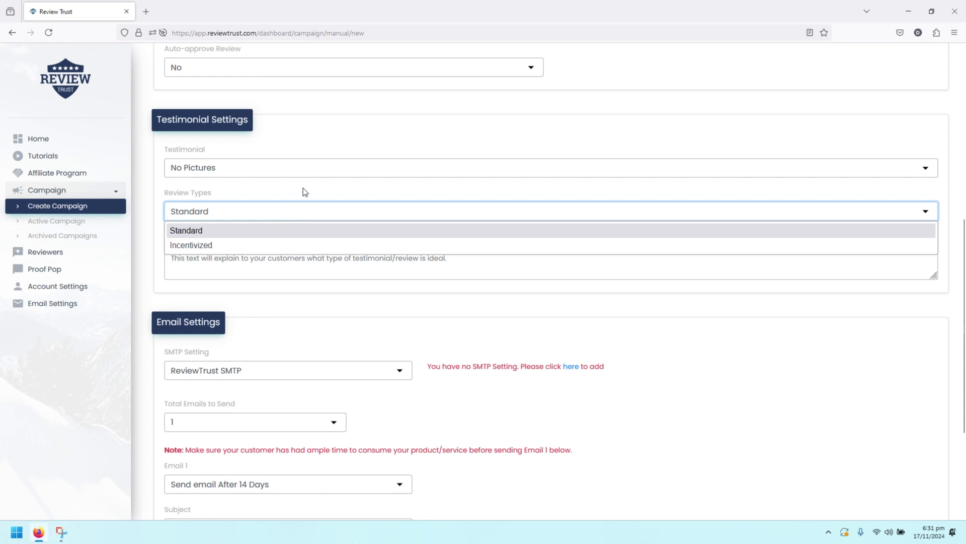
left_click(277, 208)
left_click(272, 212)
left_click(254, 246)
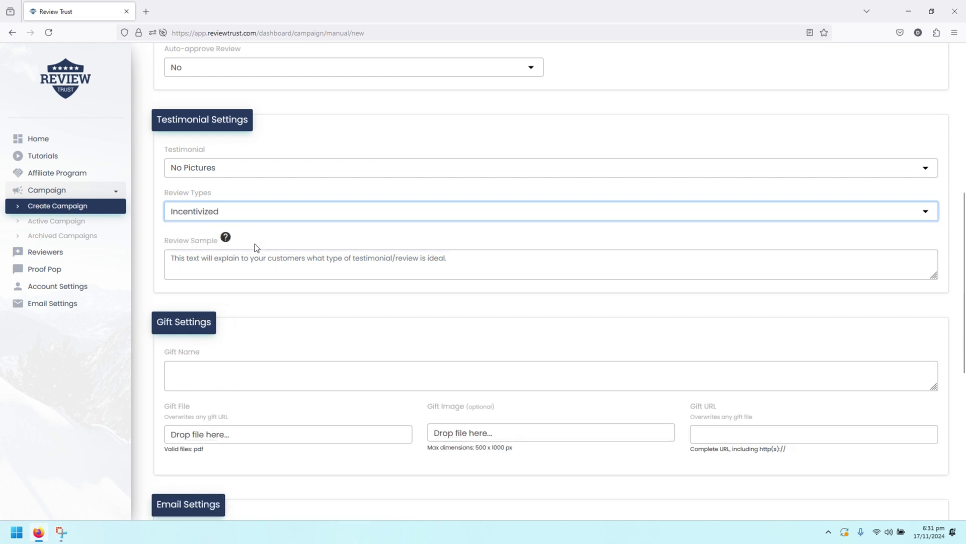
scroll(255, 244, "down", 2)
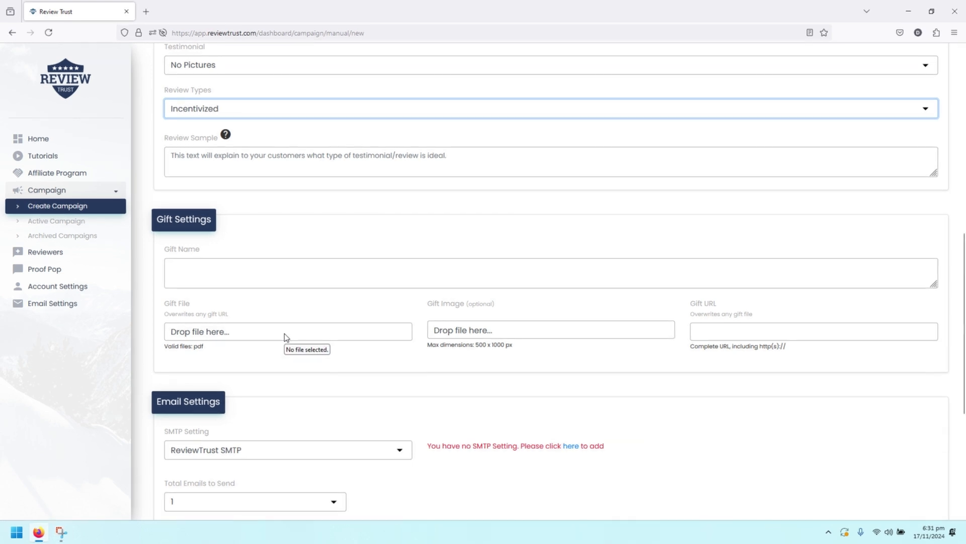
scroll(258, 198, "up", 2)
left_click(253, 216)
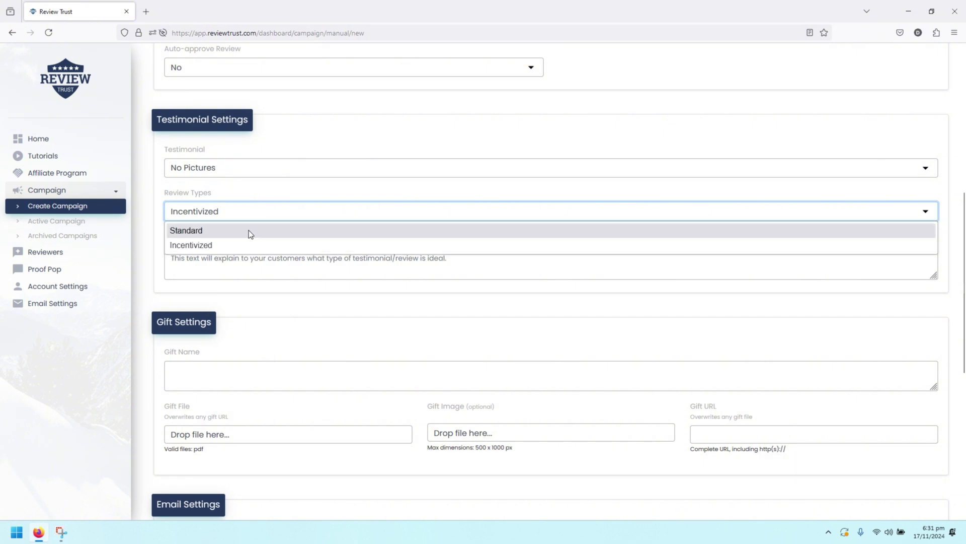
left_click(249, 230)
scroll(371, 254, "down", 7)
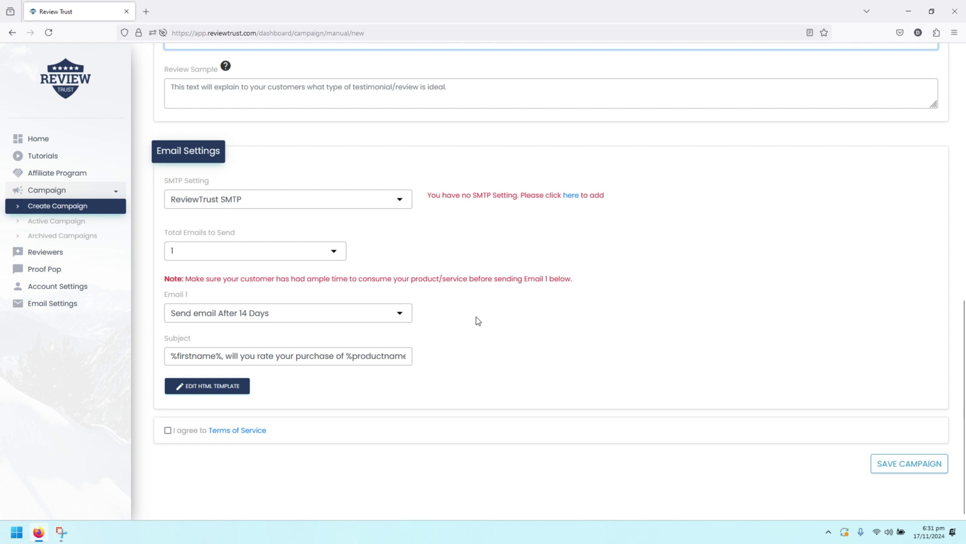
Keep ReviewTrust SMTP, check the empty Email Settings page in a new tab, then return
left_click(364, 199)
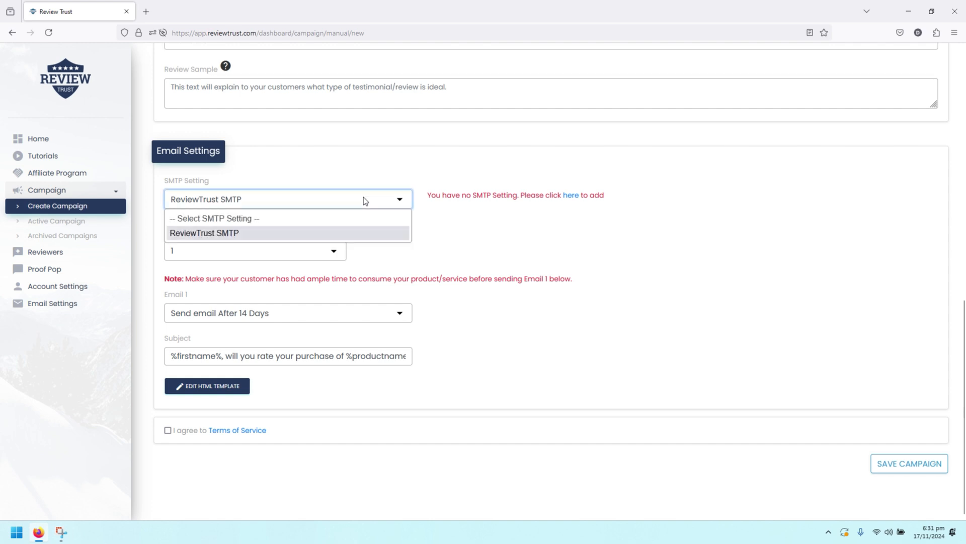
left_click(458, 239)
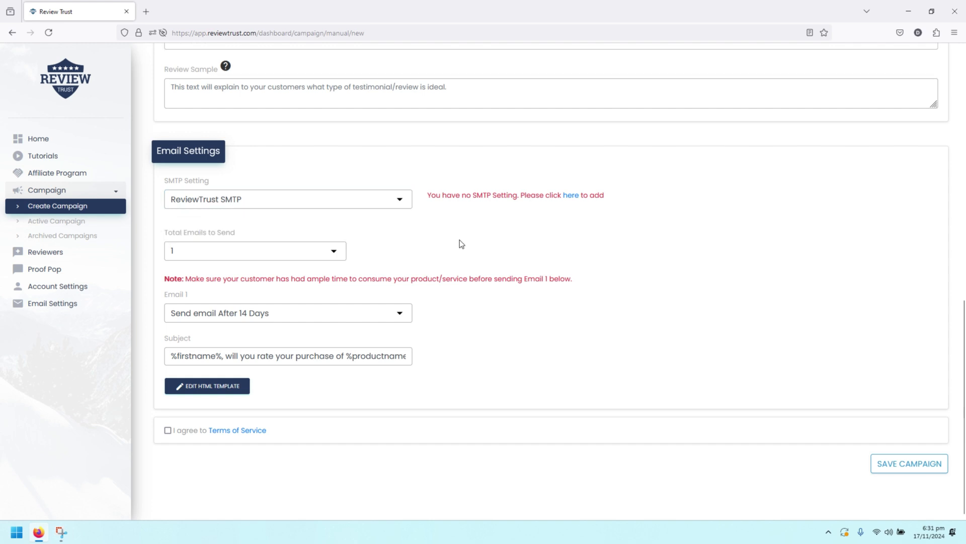
right_click(575, 199)
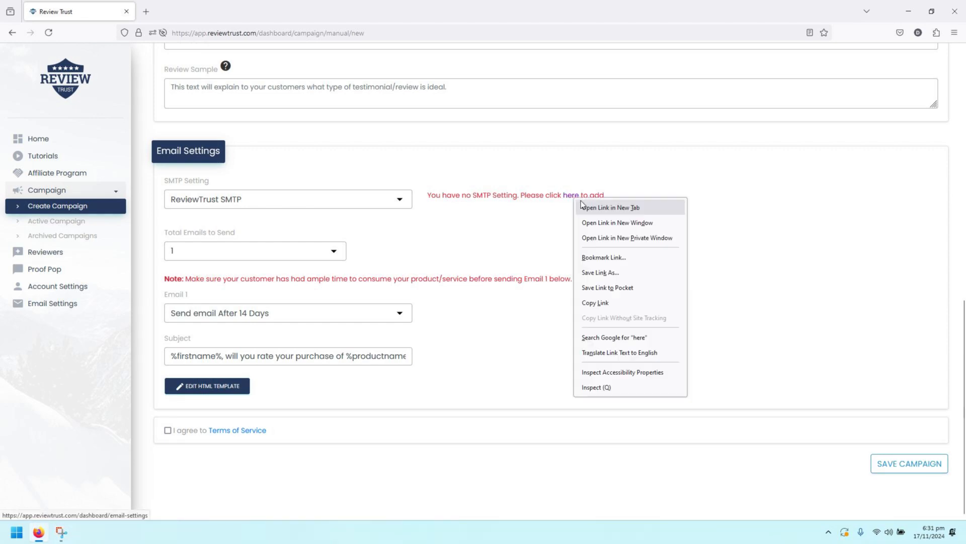
left_click(583, 208)
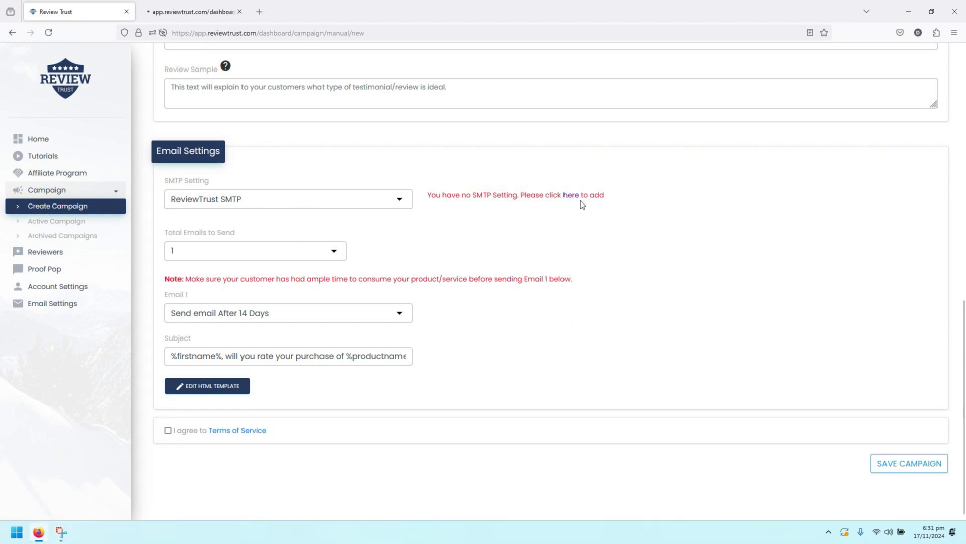
left_click(188, 14)
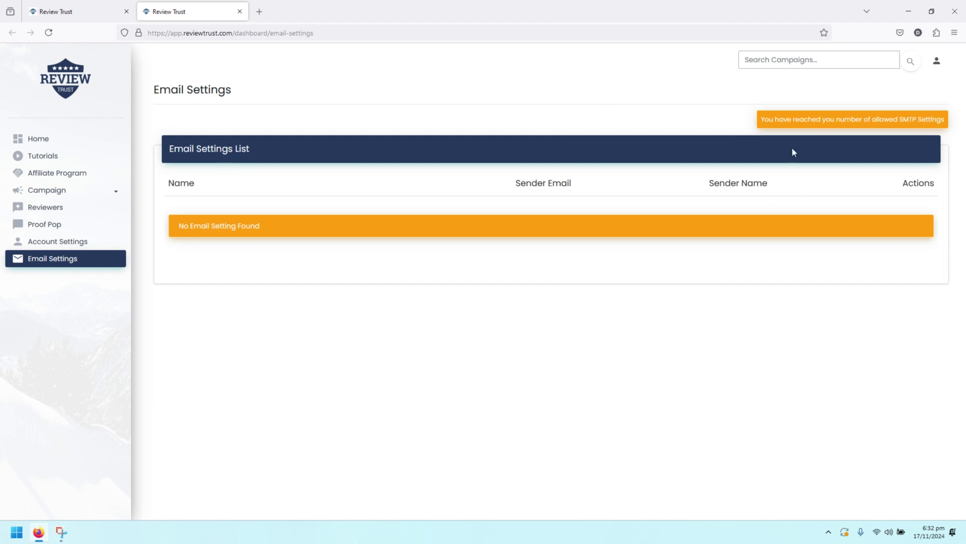
left_click(57, 14)
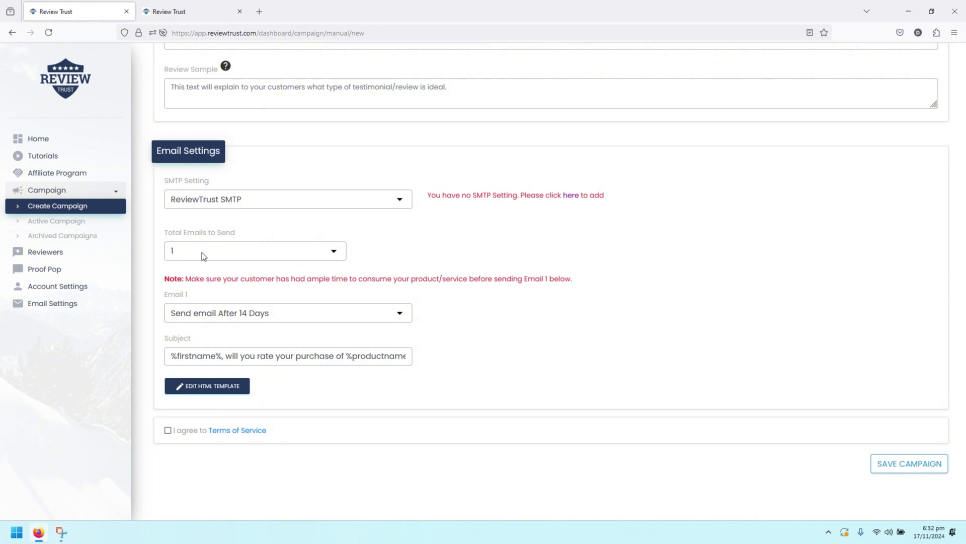
Set Total Emails to Send to 3, accept the Terms of Service, and save the campaign
left_click(201, 252)
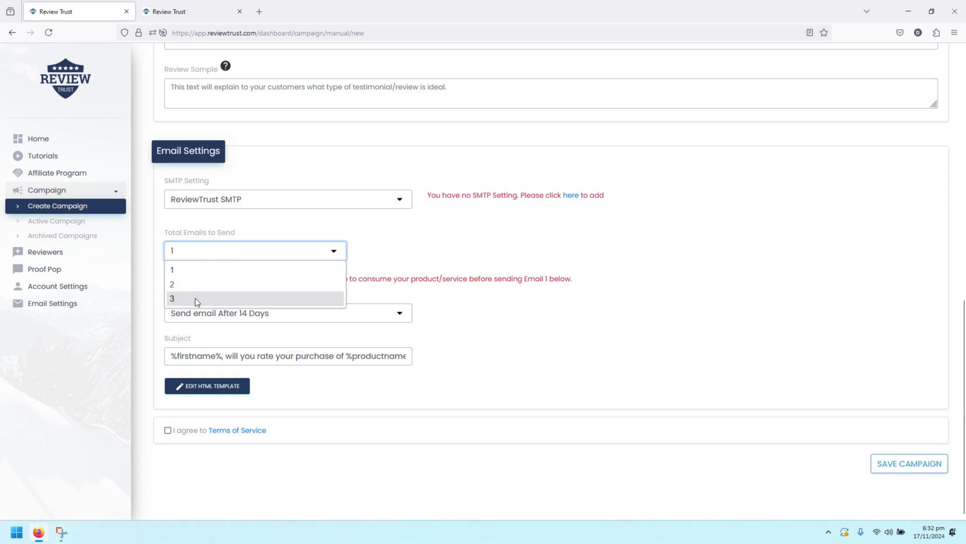
left_click(195, 298)
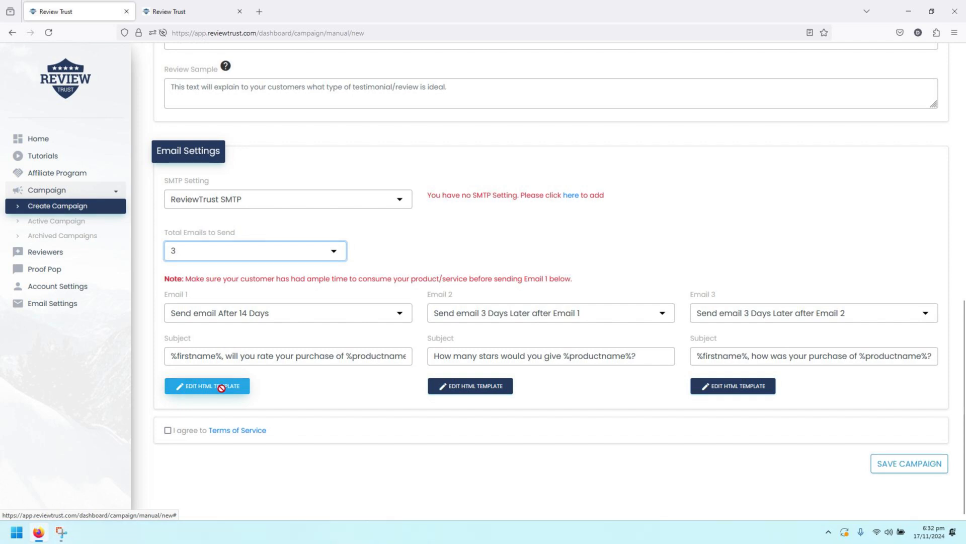
left_click(168, 431)
left_click(907, 465)
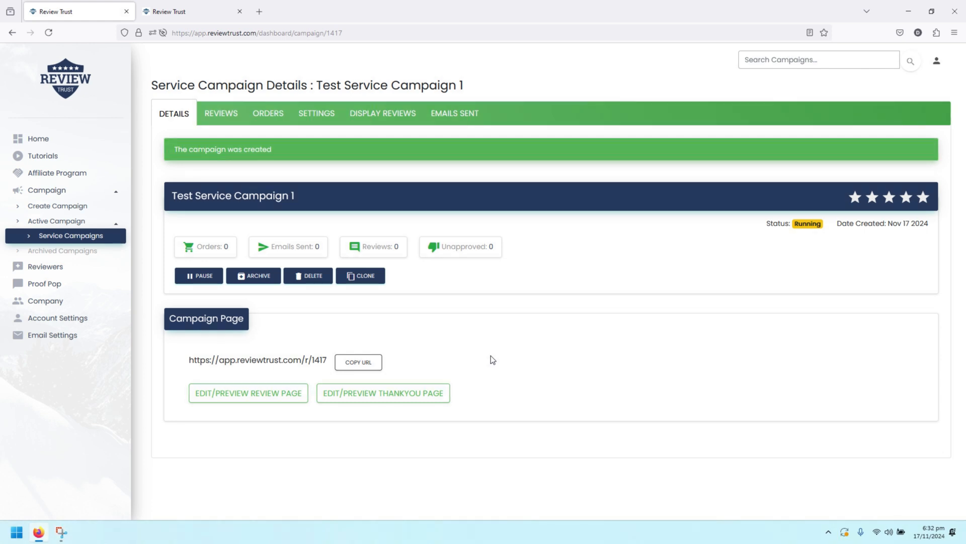
Show Test Service Campaign 1's REVIEWS list, which has no reviews yet
left_click(220, 115)
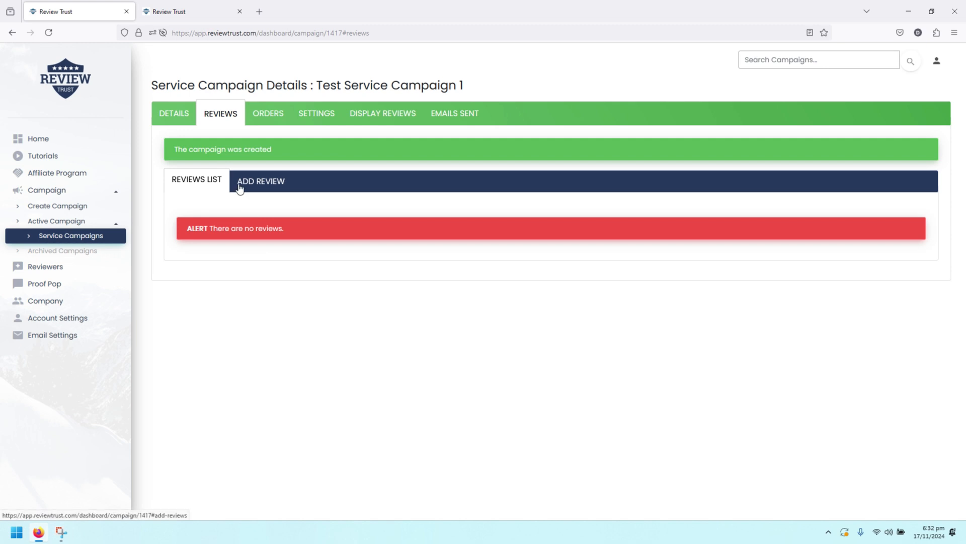
Start a new review with five stars and enter the reviewer's first name, last name and email
left_click(264, 182)
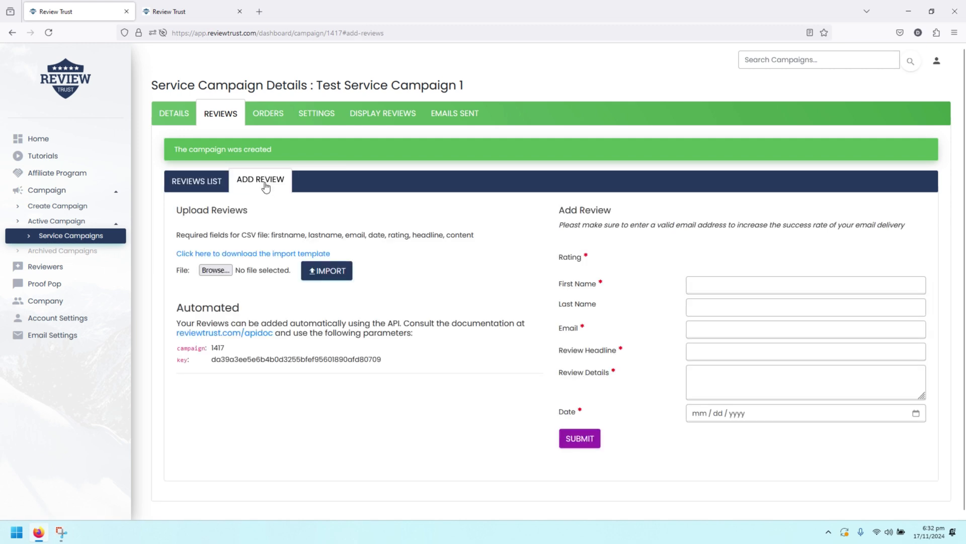
scroll(699, 228, "down", 1)
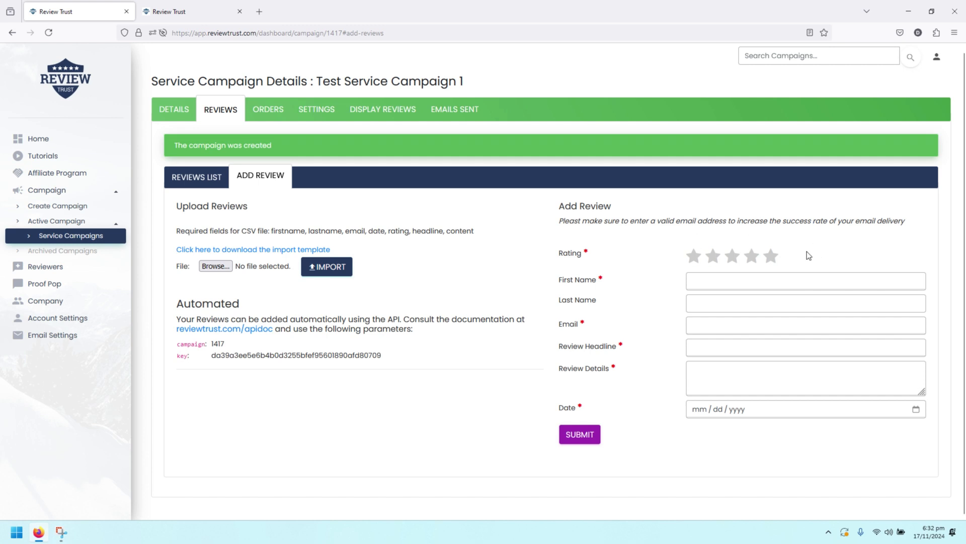
left_click(771, 261)
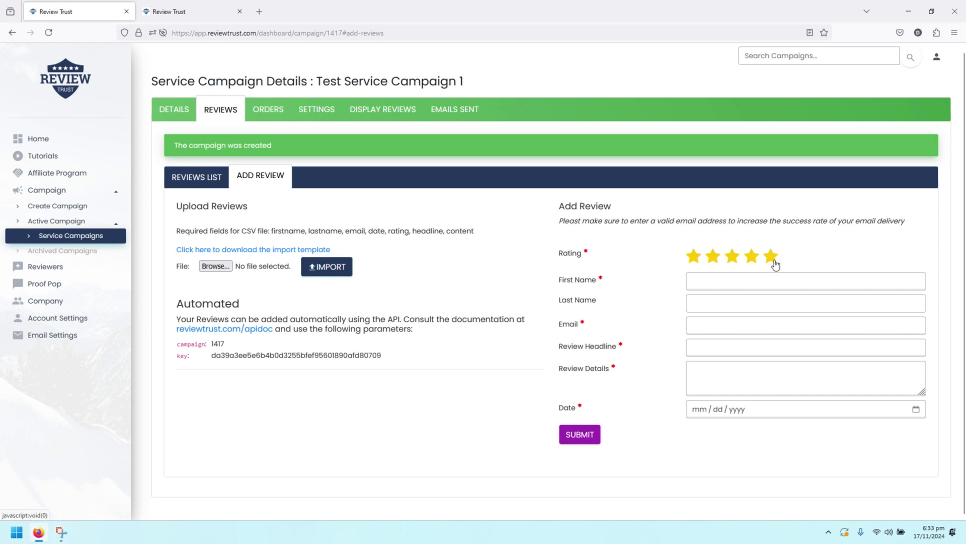
left_click(720, 284)
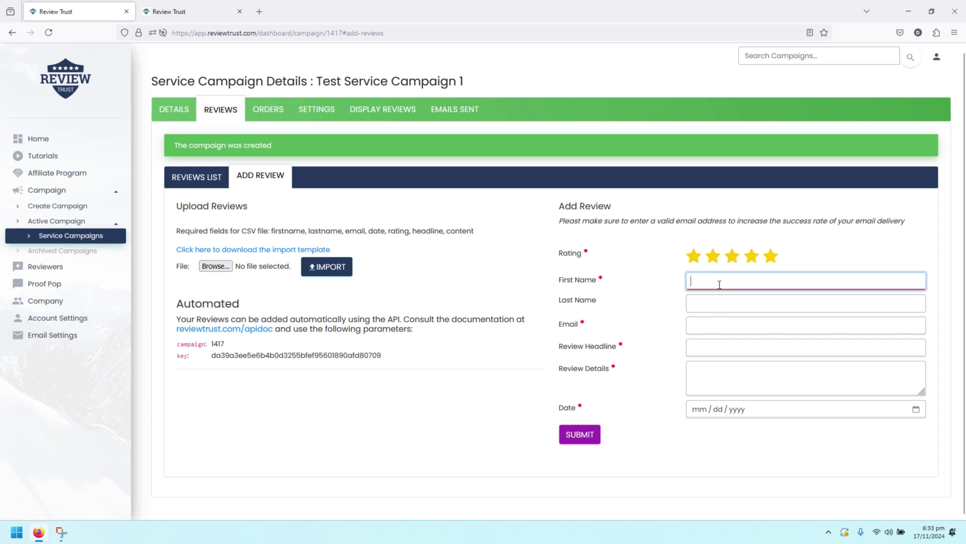
type("Revi")
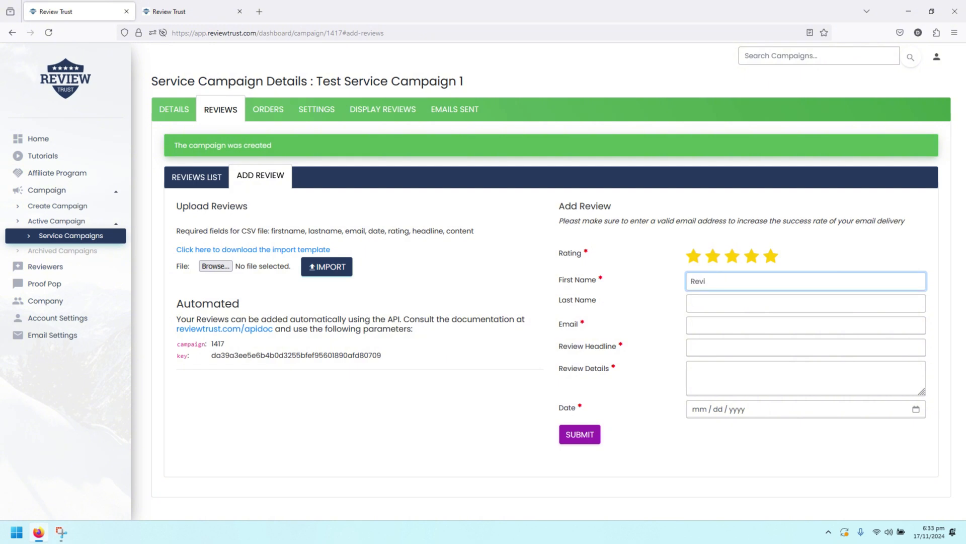
type("ewer")
key("Tab")
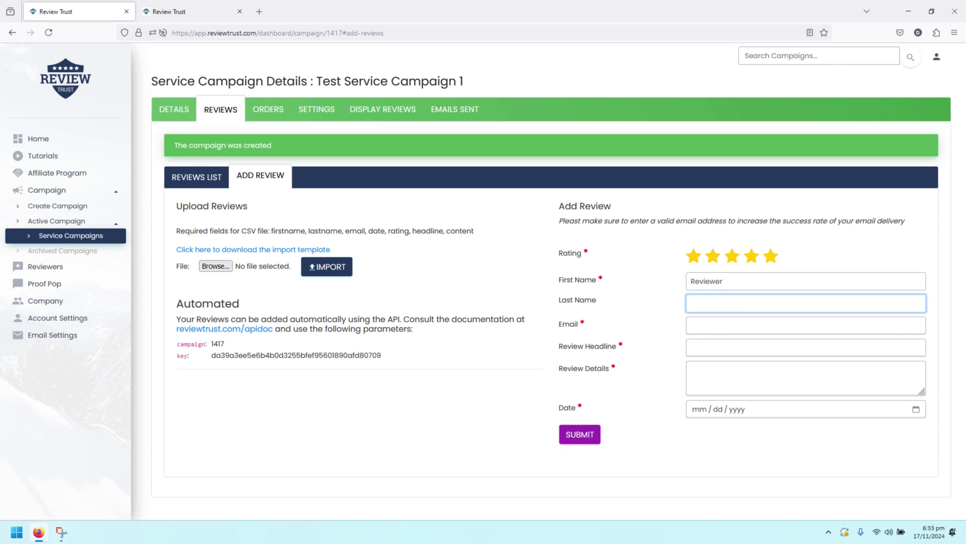
type("Test")
key("Tab")
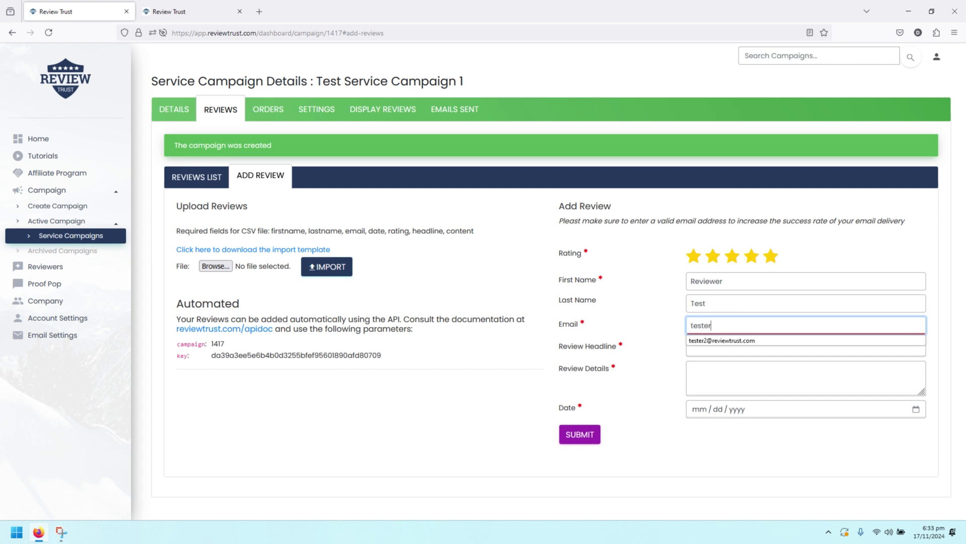
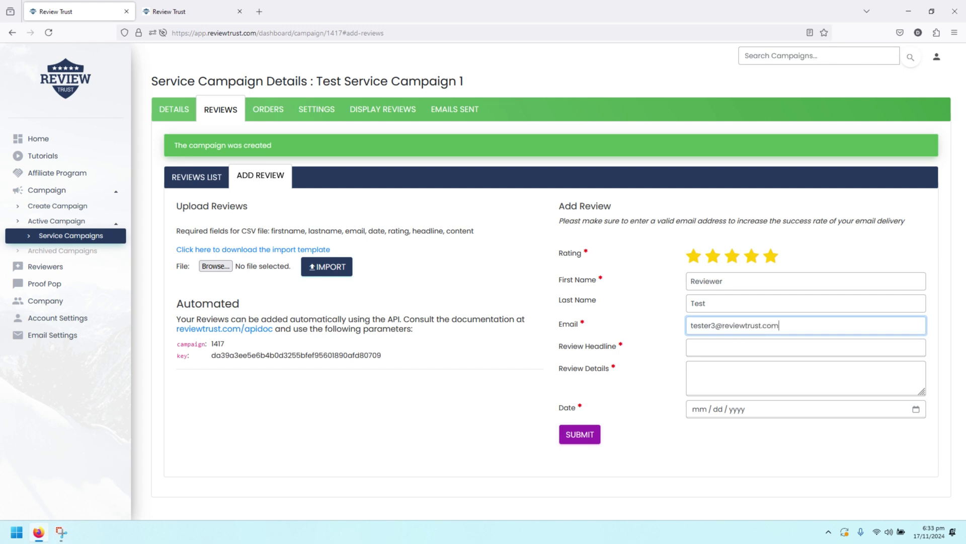
Add headline 'This is a test review' with details, date it 11/08/2024, and submit
key("Tab")
type("This is")
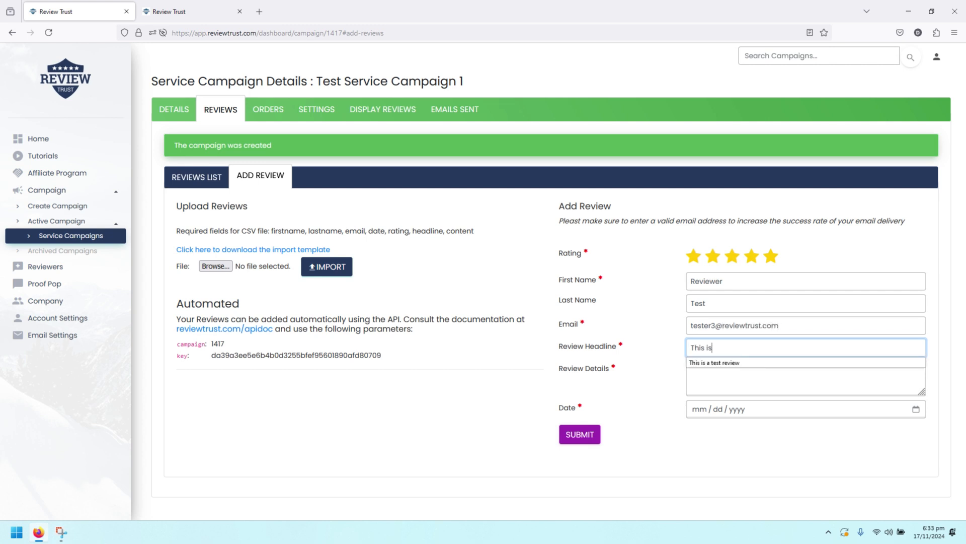
type(" a test review")
key("Tab")
type("This is")
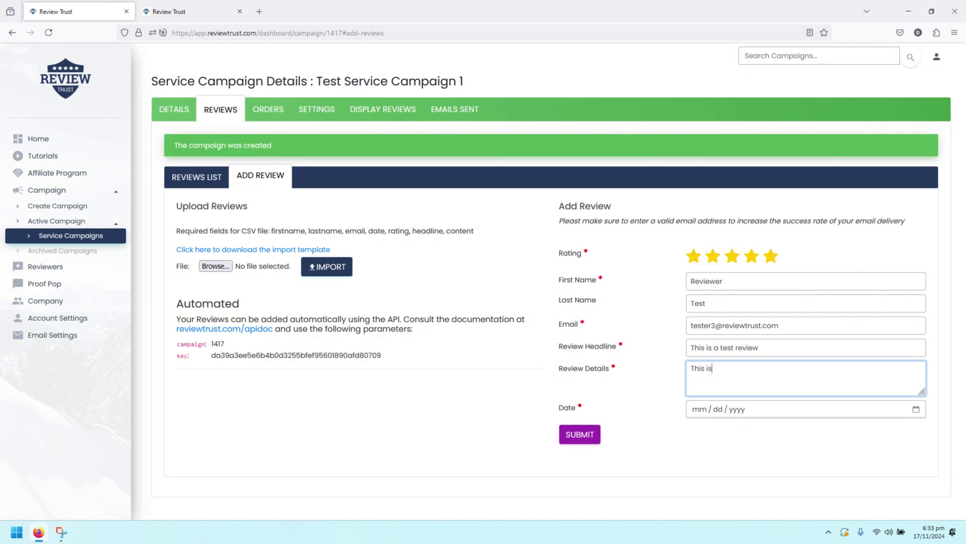
type(" a test review details")
left_click(916, 409)
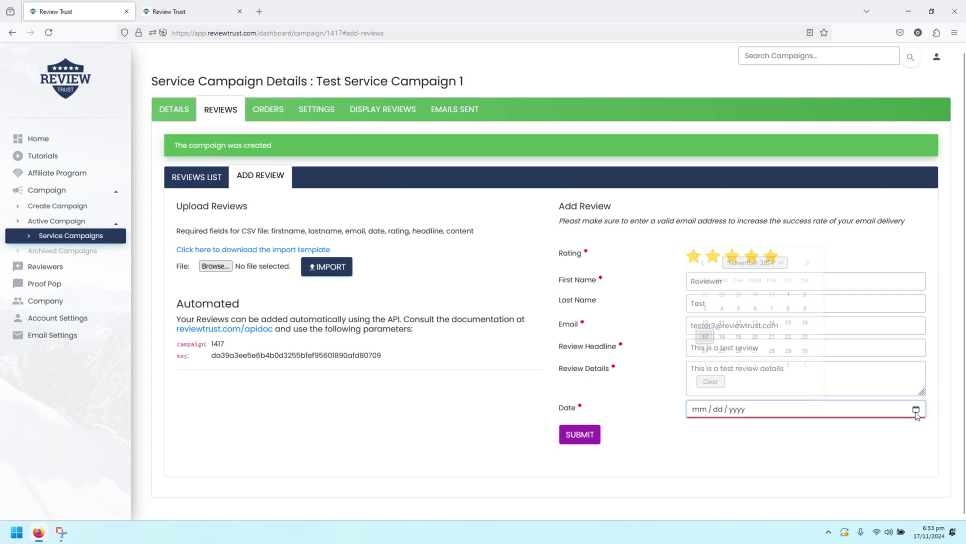
left_click(789, 309)
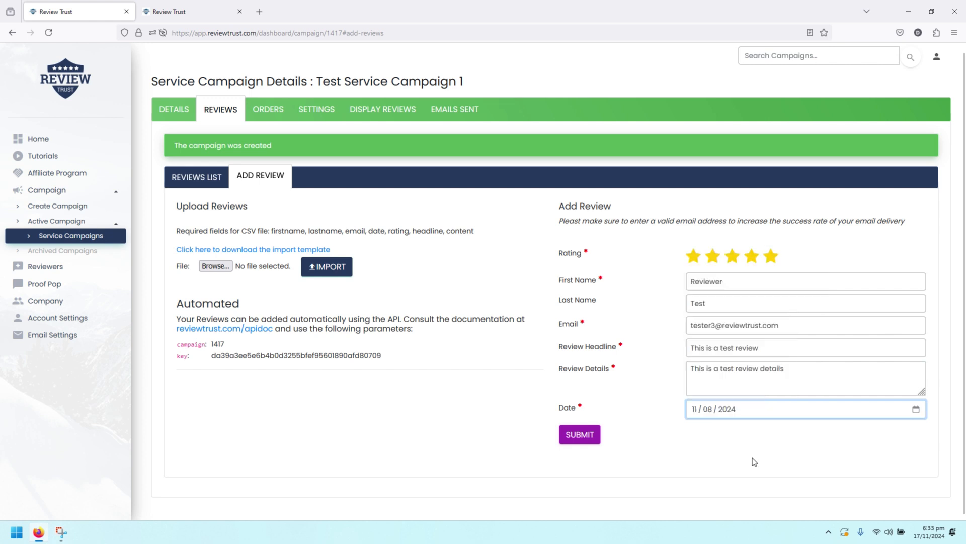
left_click(586, 436)
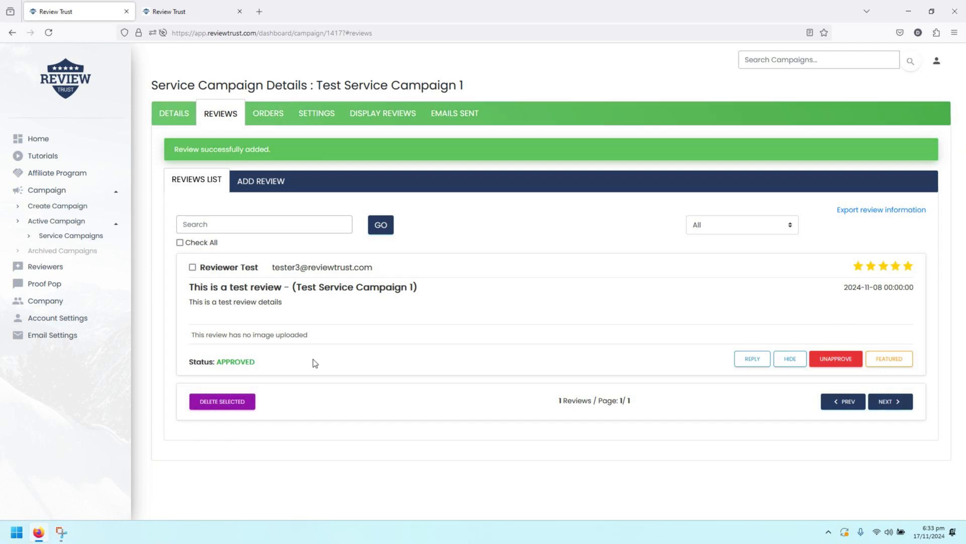
After confirming the approved review is listed, go to the campaign's ORDERS page
left_click(268, 119)
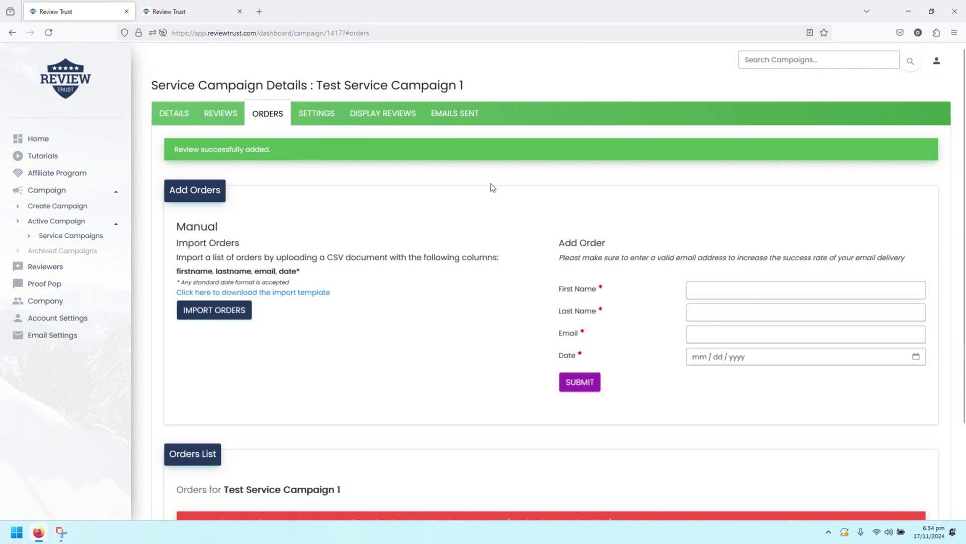
Confirm the Orders List alert shows no orders, then start on Add Order's First Name field
scroll(501, 189, "down", 2)
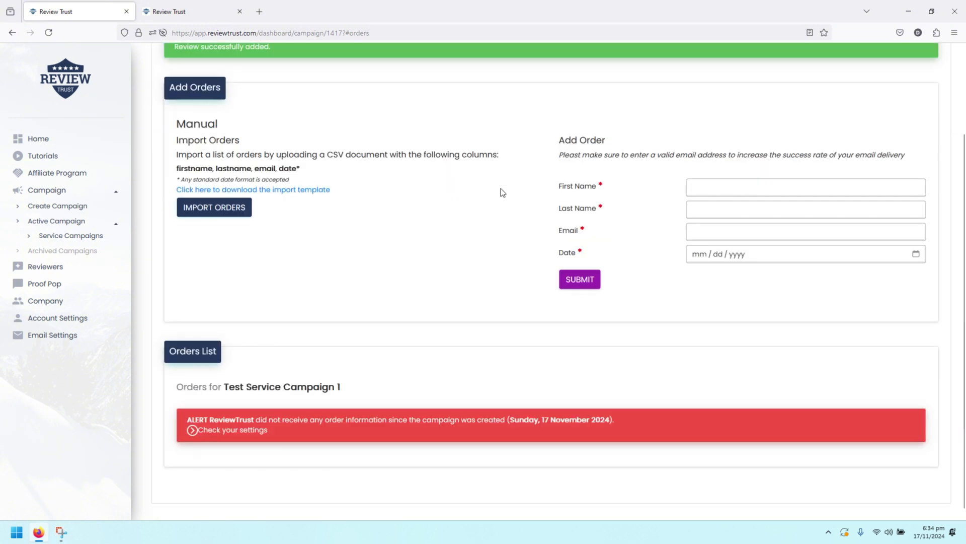
scroll(501, 189, "down", 1)
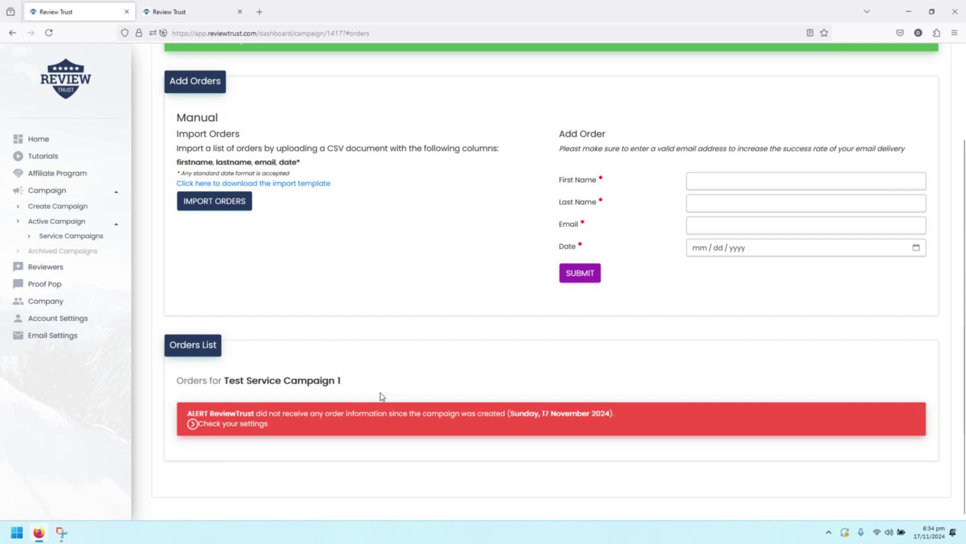
scroll(380, 393, "up", 1)
scroll(380, 393, "down", 1)
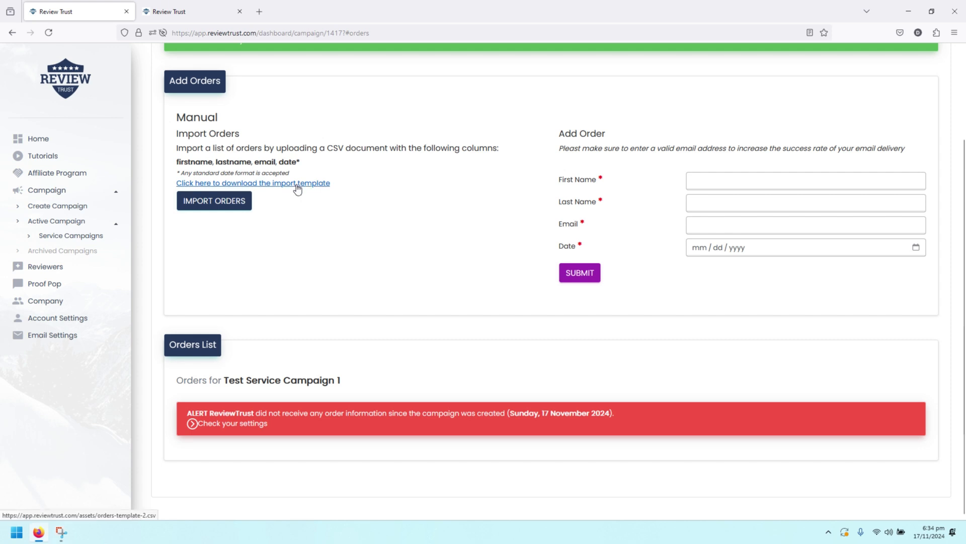
left_click(759, 185)
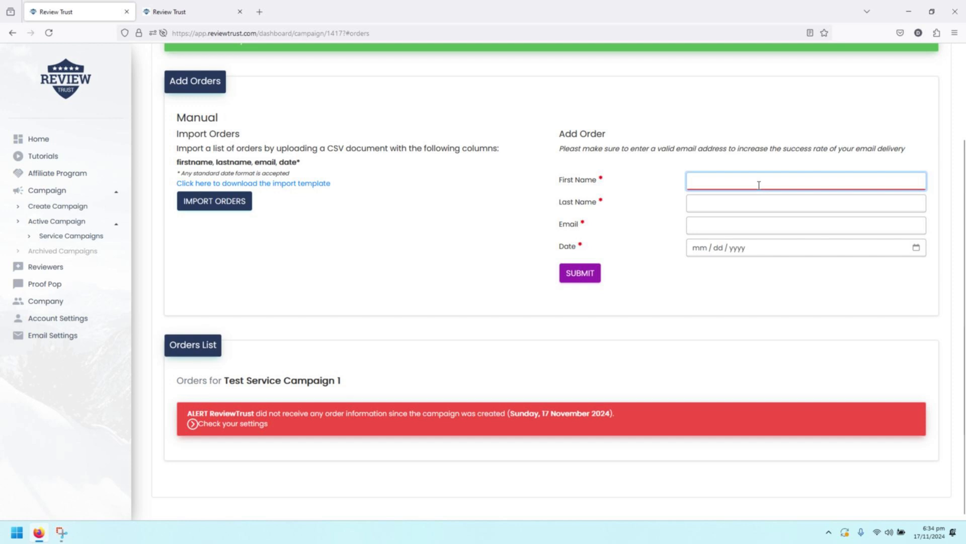
Submit a manual order with the customer's first name, last name and email, dated 11/09/2024
type("John")
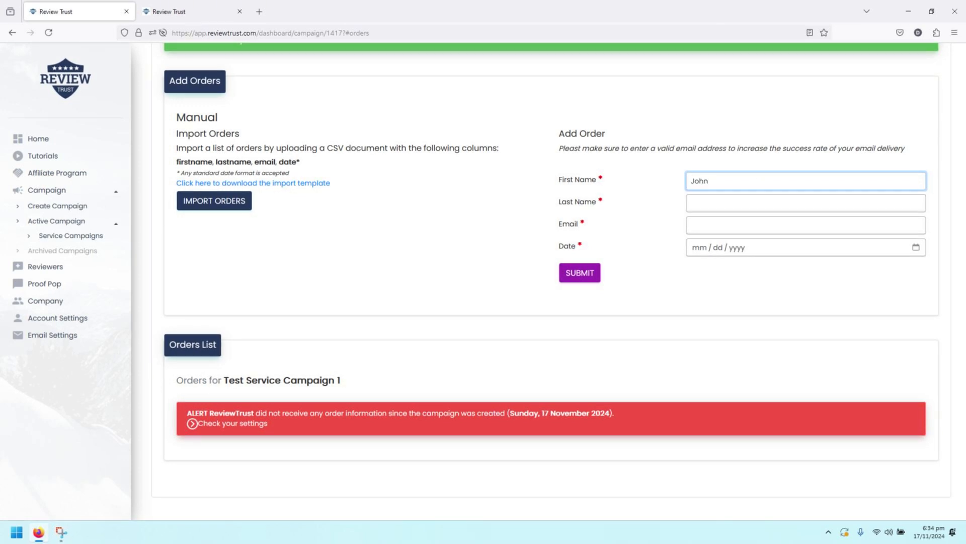
key("Tab")
type("Tester")
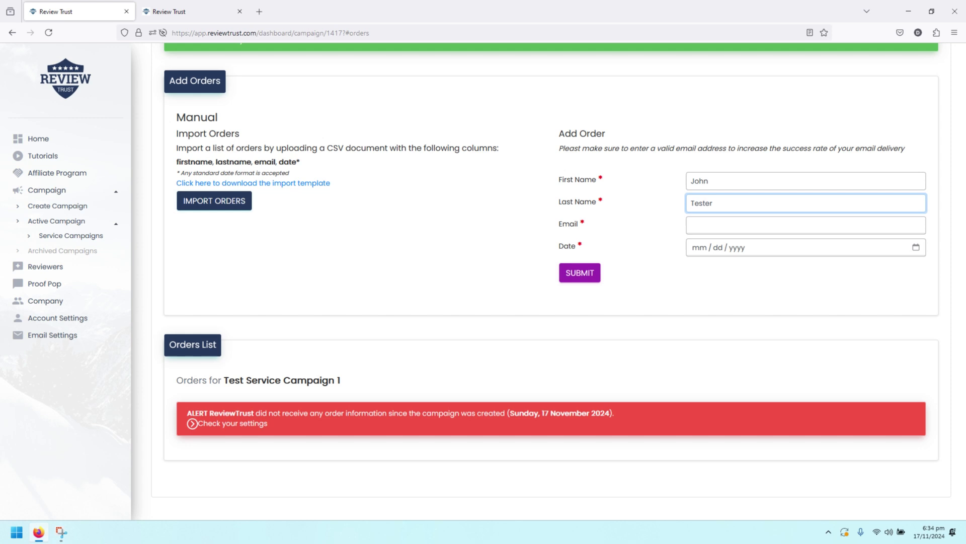
key("Tab")
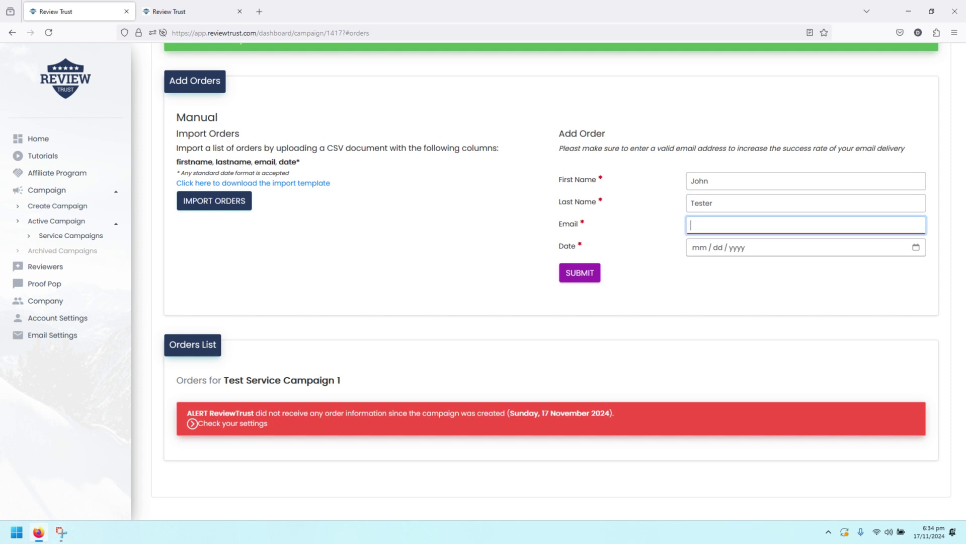
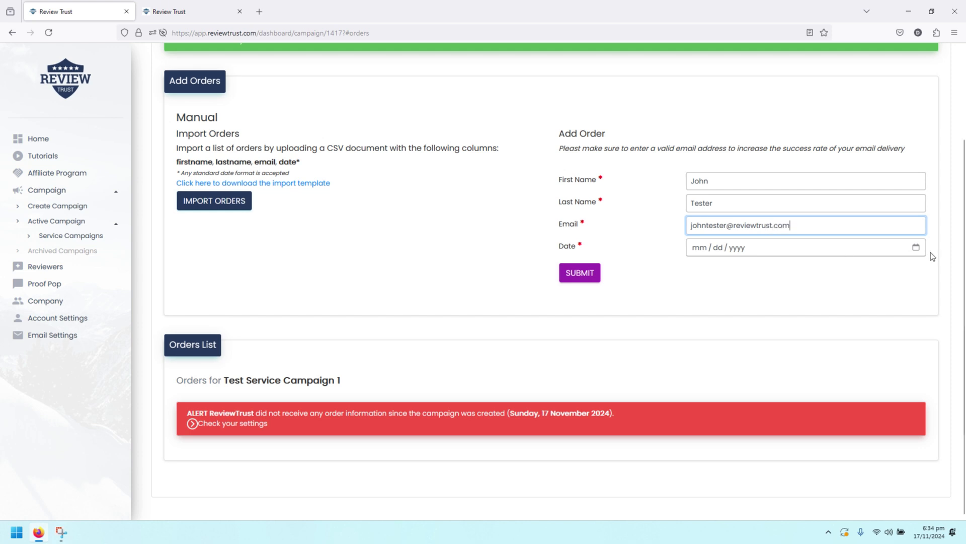
key("Tab")
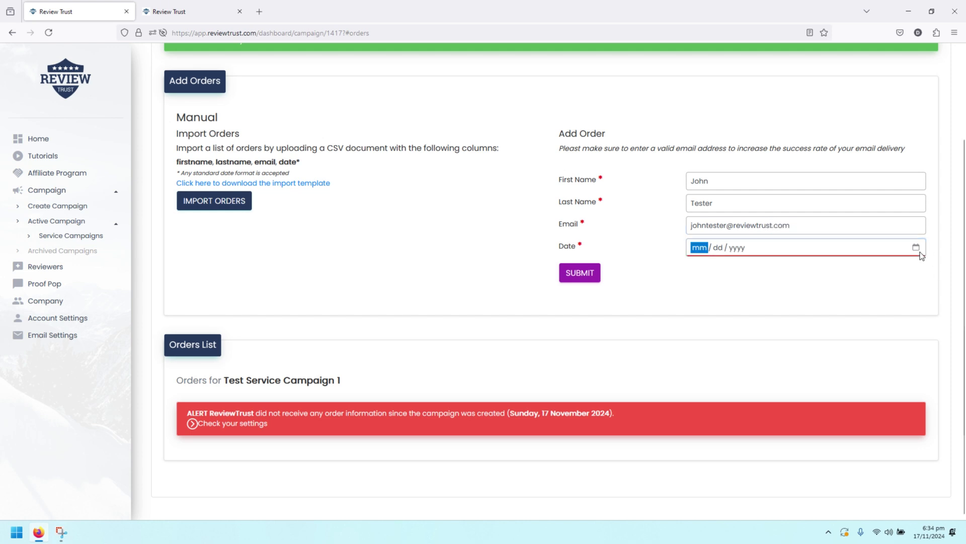
left_click(916, 247)
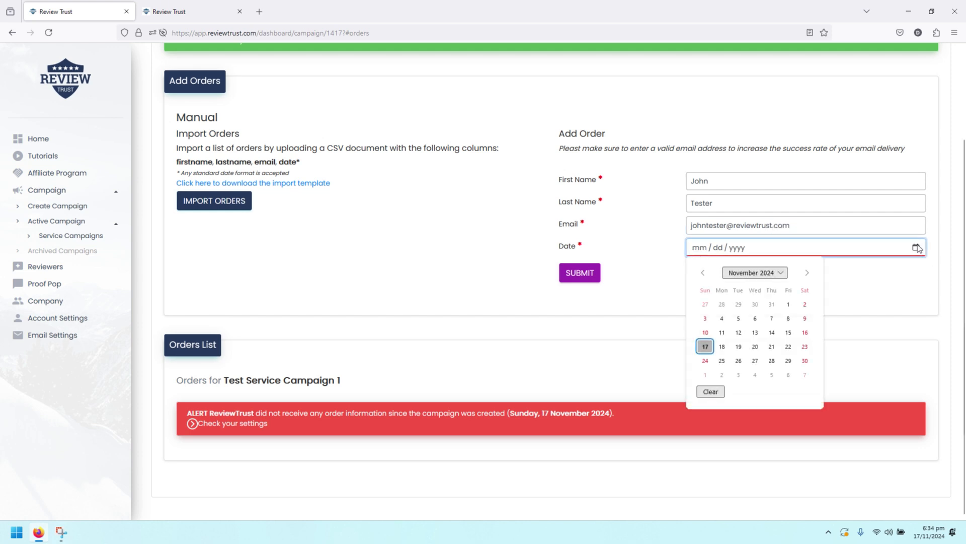
left_click(805, 319)
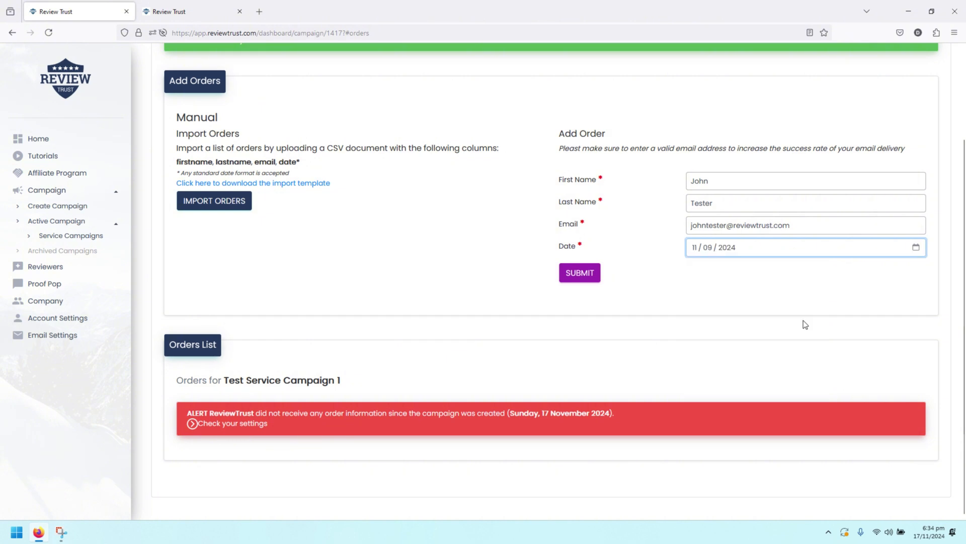
left_click(579, 275)
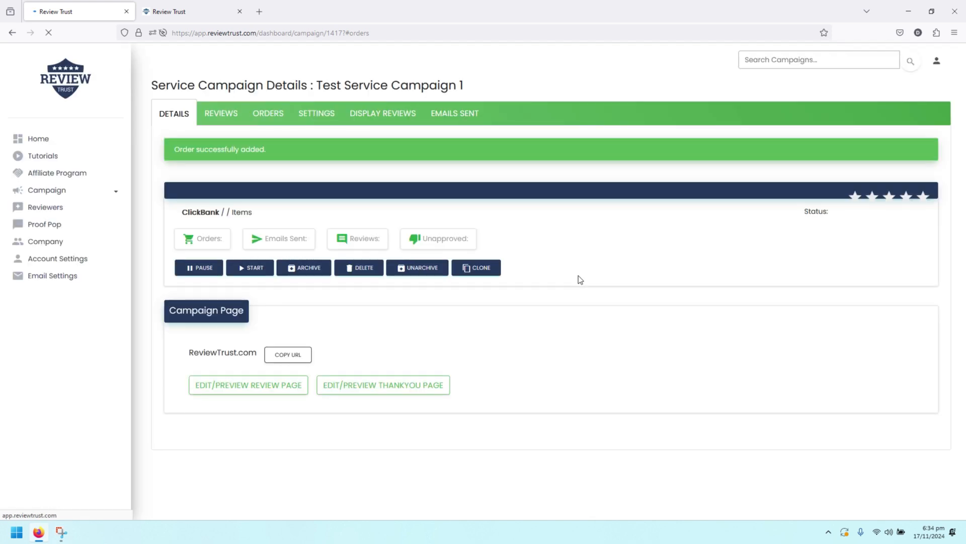
Verify the Orders List shows 1 order, then view Email Settings under the campaign's SETTINGS
scroll(578, 275, "down", 3)
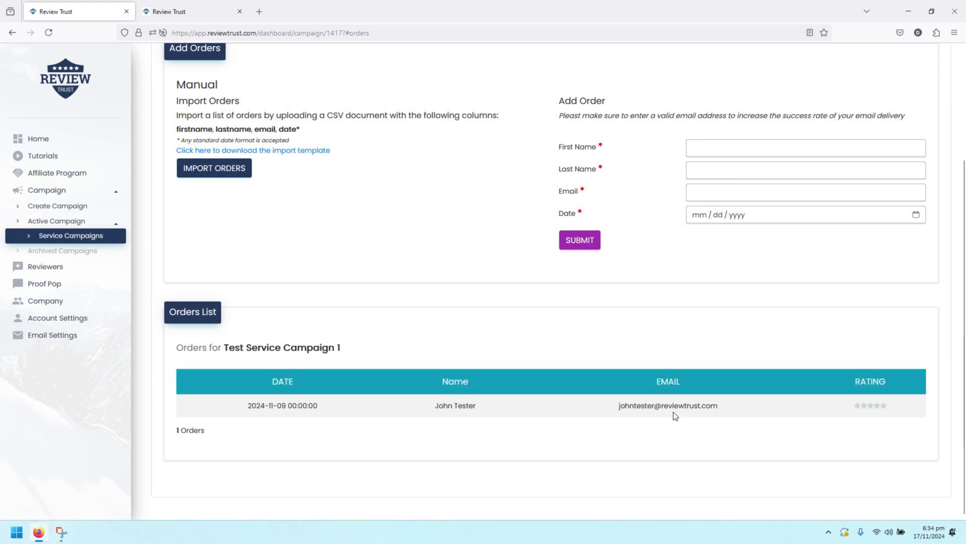
scroll(407, 204, "up", 3)
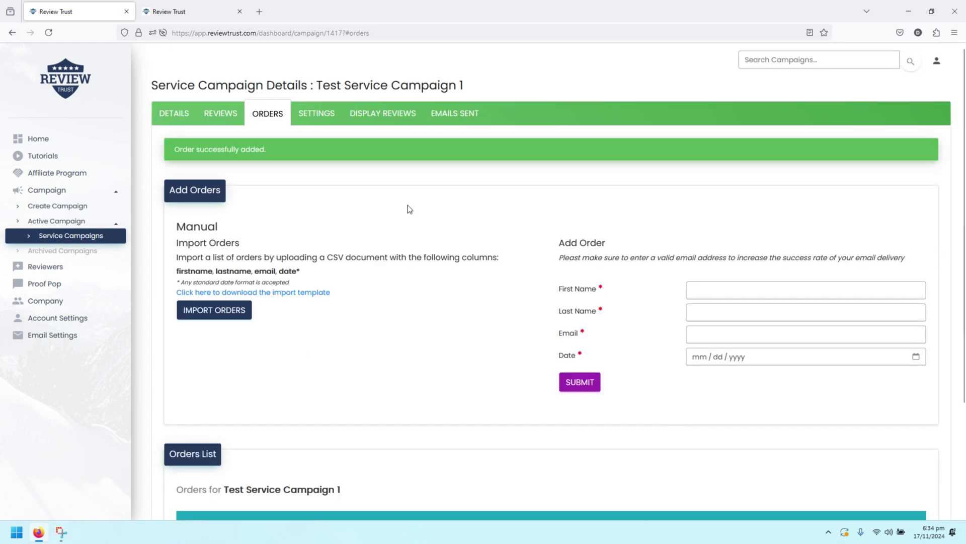
left_click(305, 123)
scroll(543, 264, "down", 10)
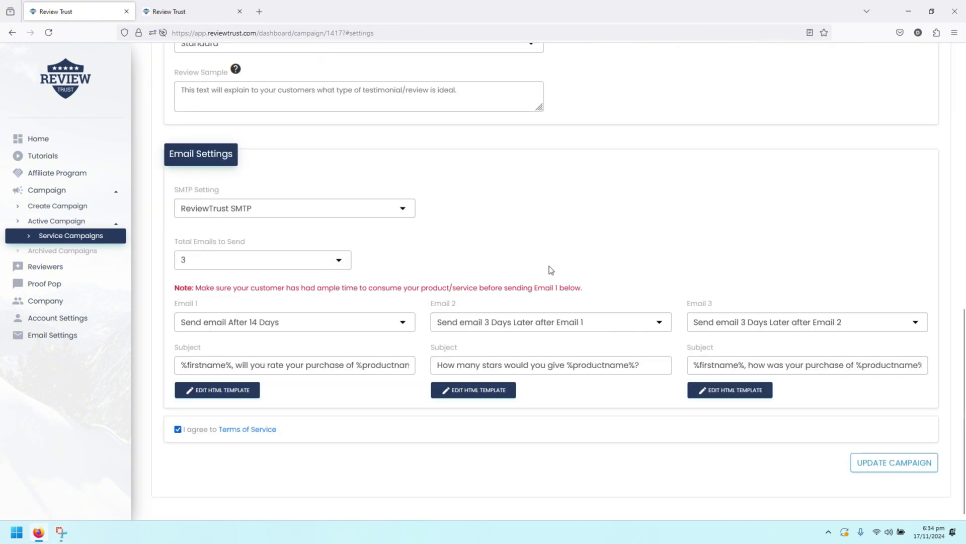
Open Email 1's 'What did you think?' HTML template in the Template Editor
left_click(218, 391)
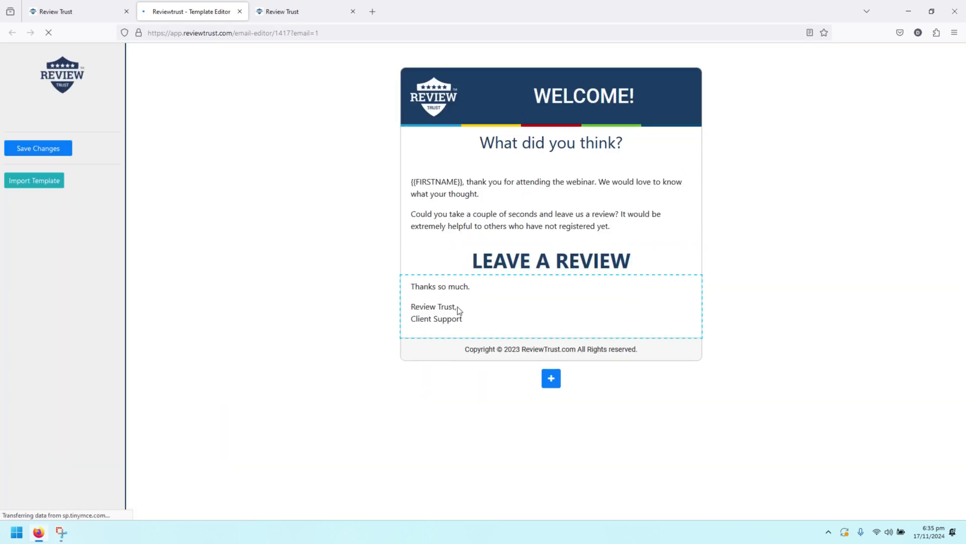
Inspect the LEAVE A REVIEW, Thanks so much and What did you think? sections, then close the editor
left_click(570, 265)
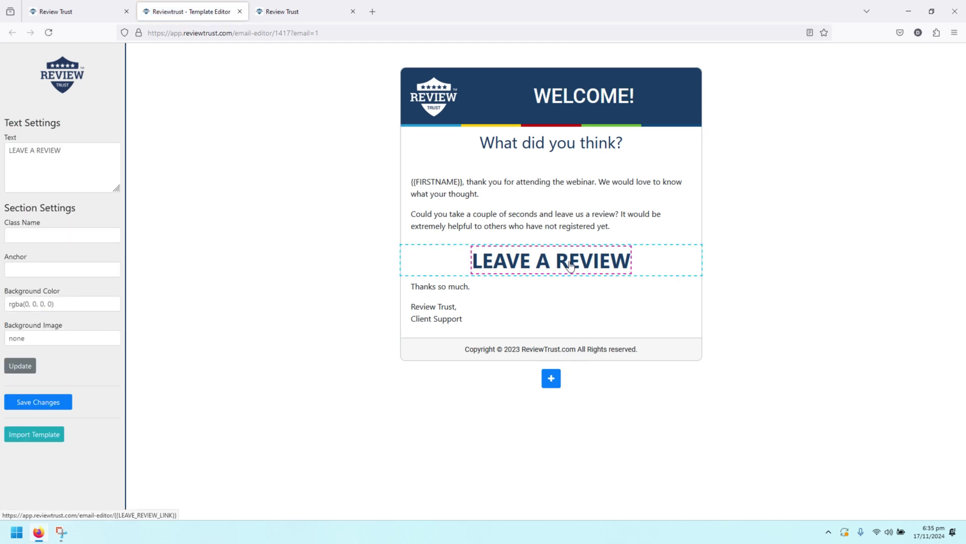
left_click(526, 294)
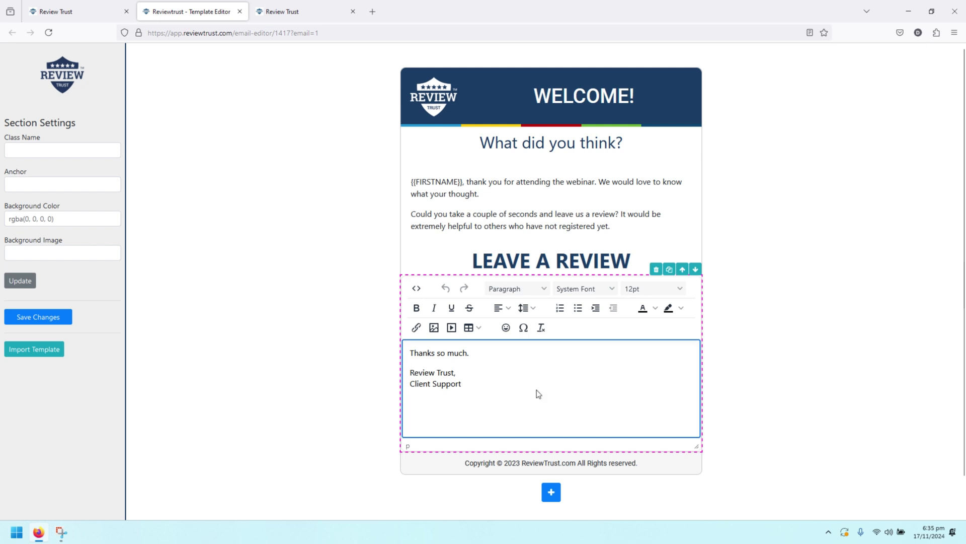
left_click(523, 194)
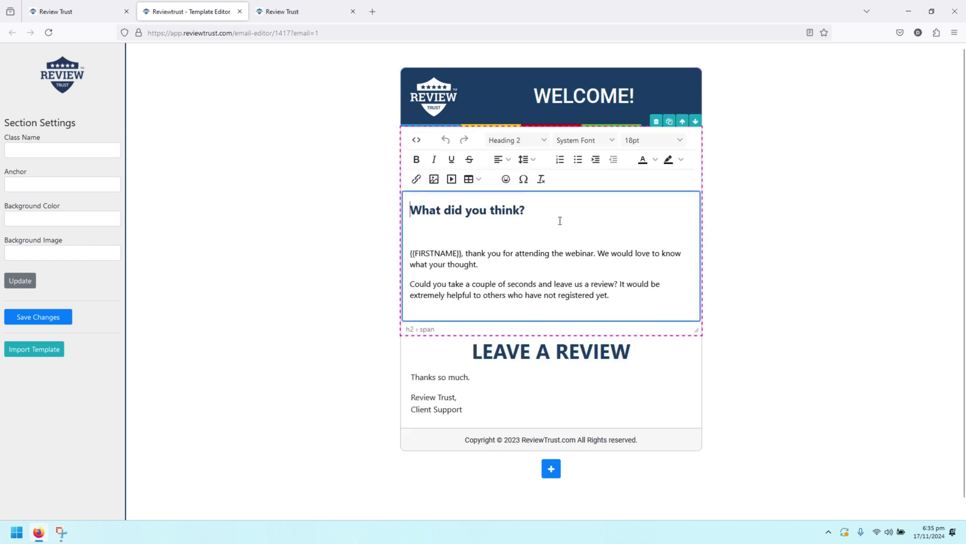
left_click(557, 268)
left_click(340, 238)
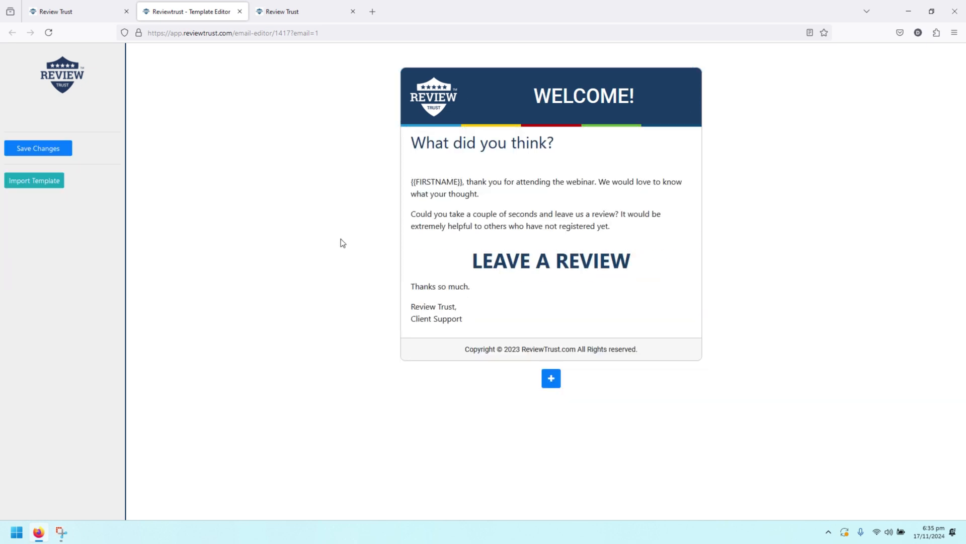
left_click(240, 11)
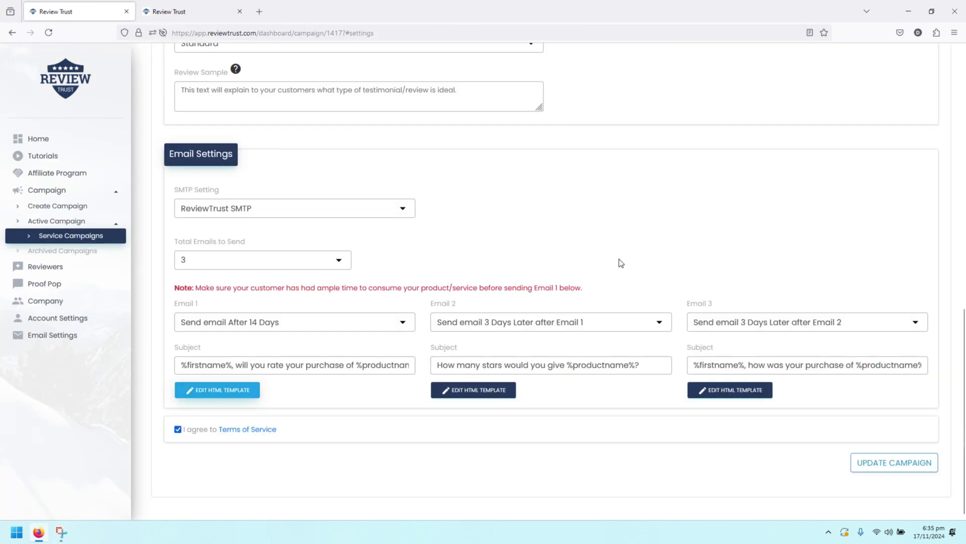
scroll(619, 260, "up", 3)
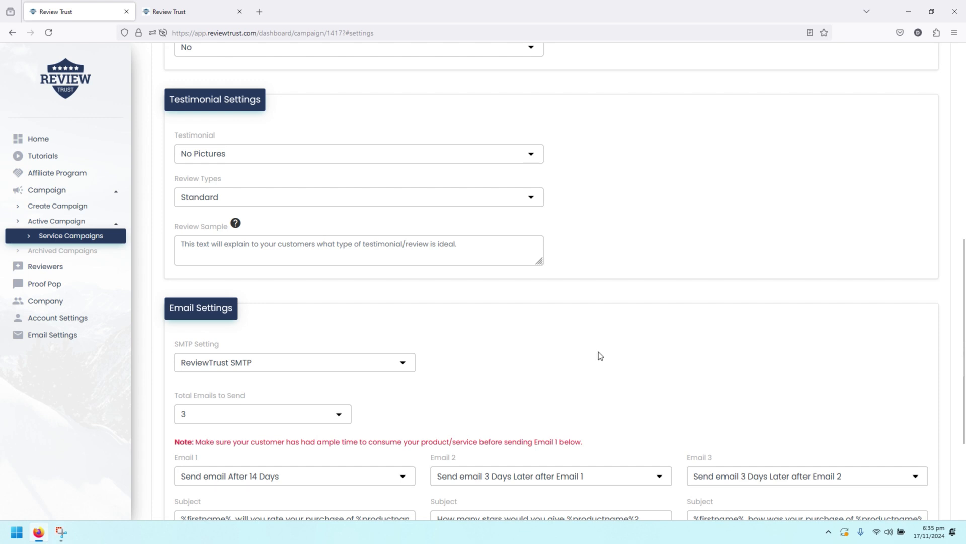
scroll(644, 348, "down", 3)
scroll(533, 316, "up", 6)
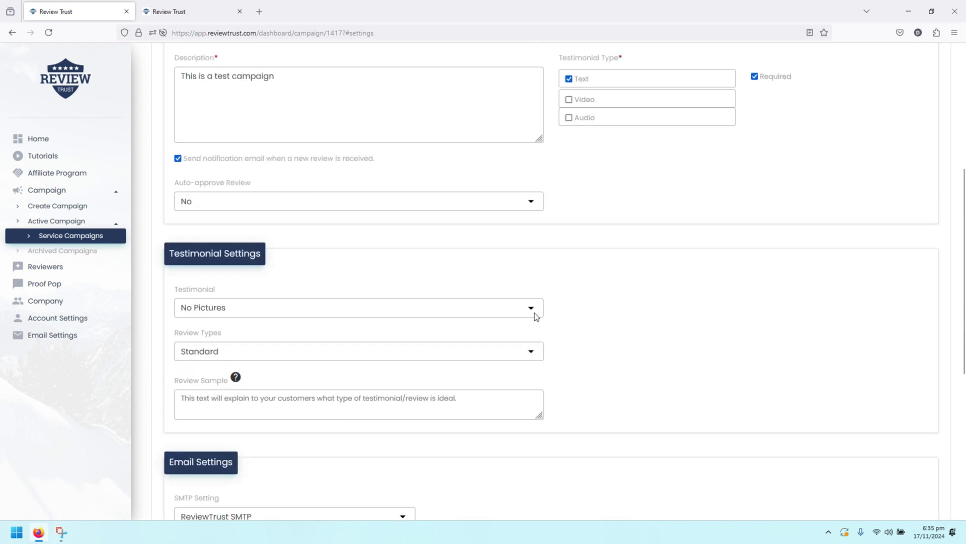
scroll(535, 316, "up", 5)
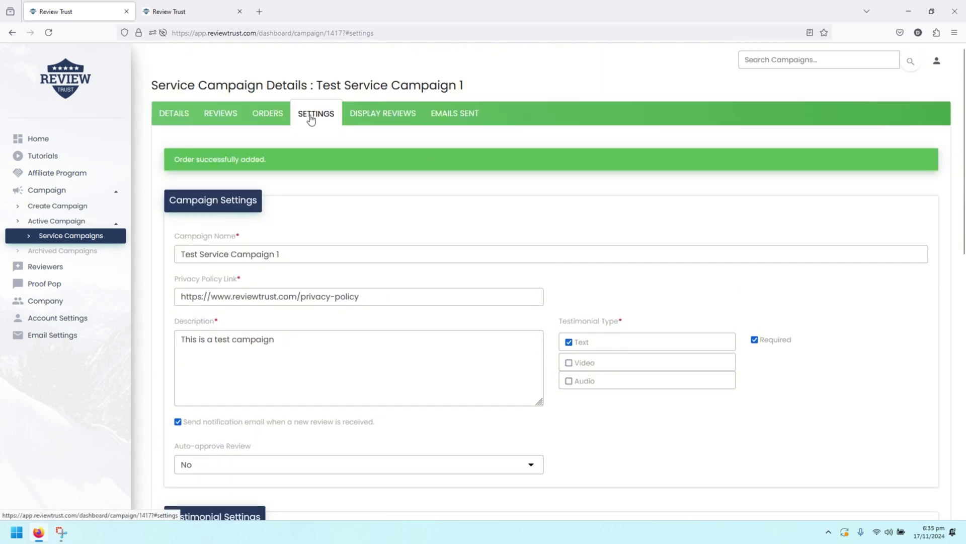
Show the empty Display Reviews widget embed list and start a new widget embed
left_click(372, 116)
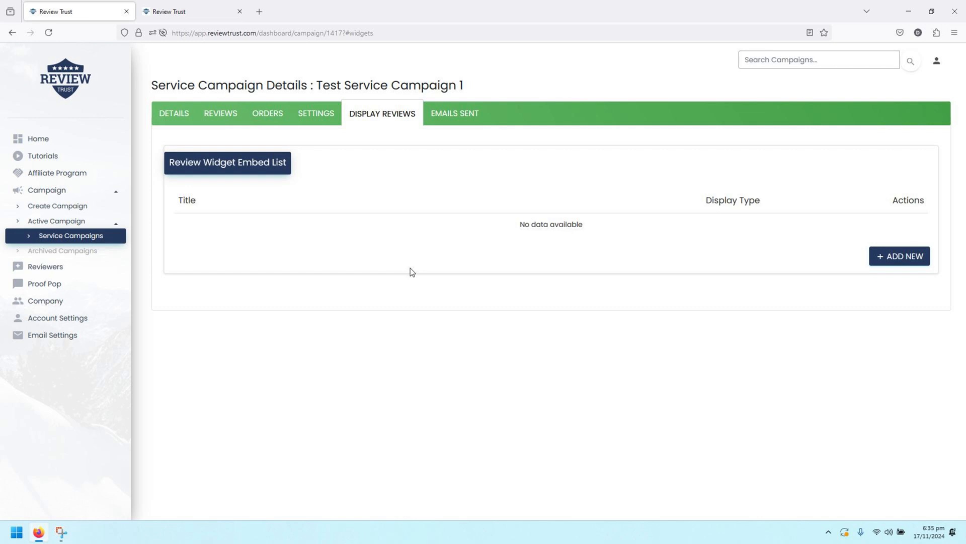
left_click(895, 257)
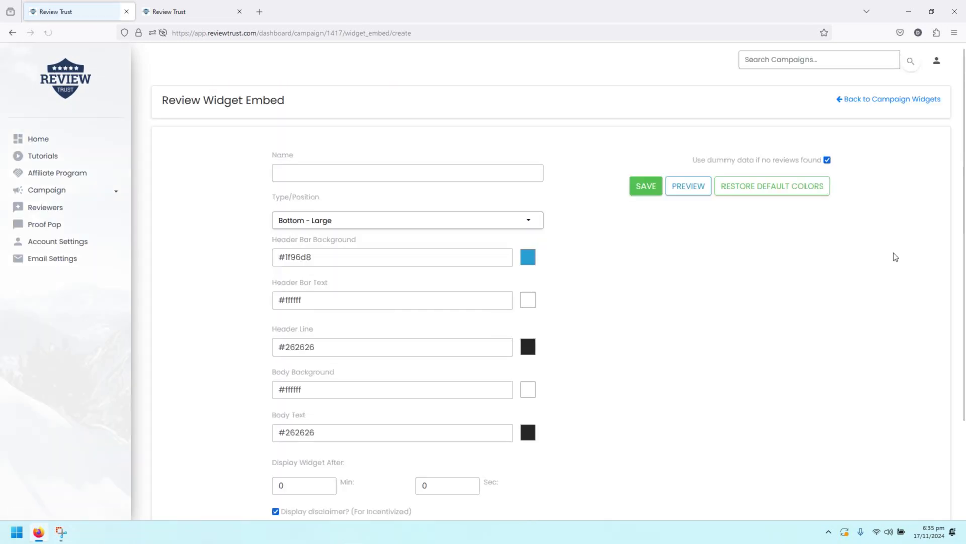
Name the new widget 'Display Widget 1' and keep its Type/Position as Bottom - Large
left_click(375, 179)
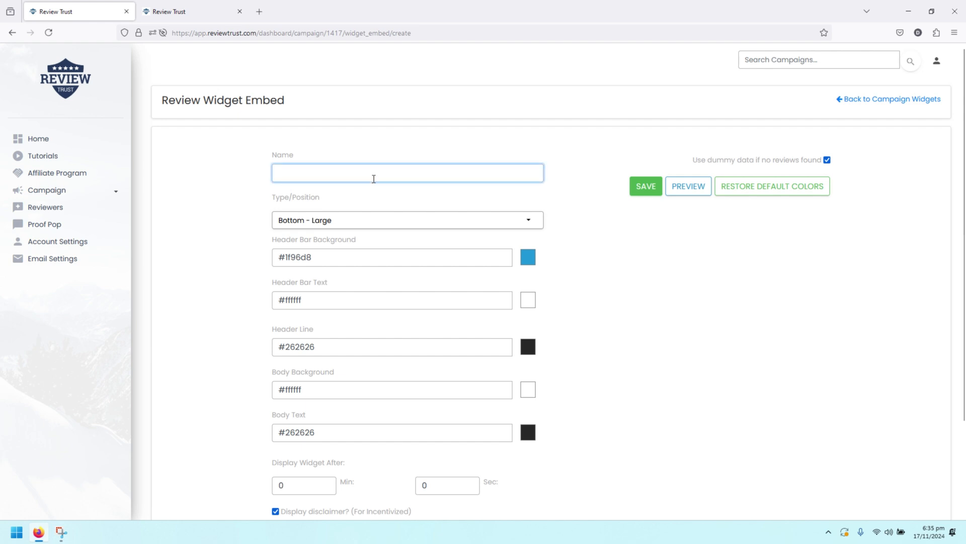
type("Display Widget 1")
left_click(598, 298)
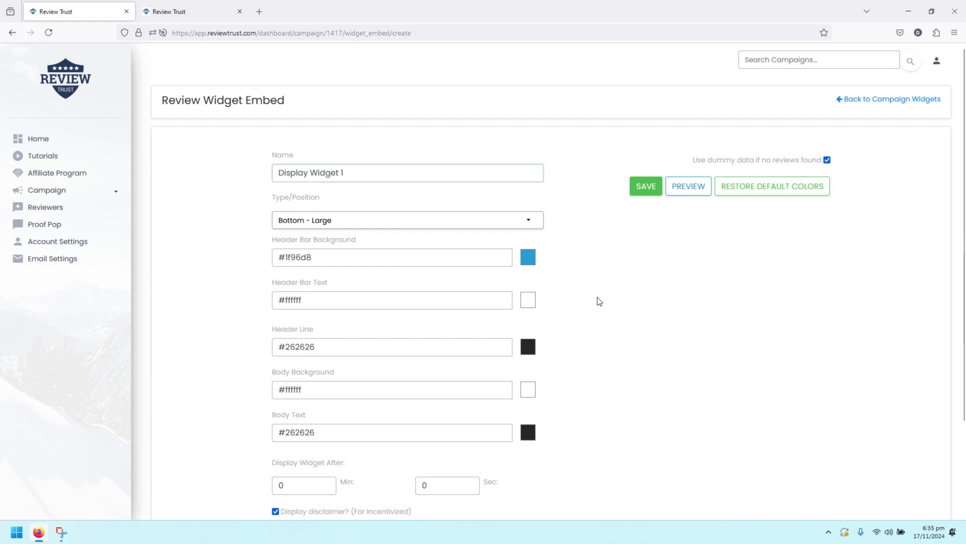
left_click(527, 224)
scroll(520, 261, "down", 5)
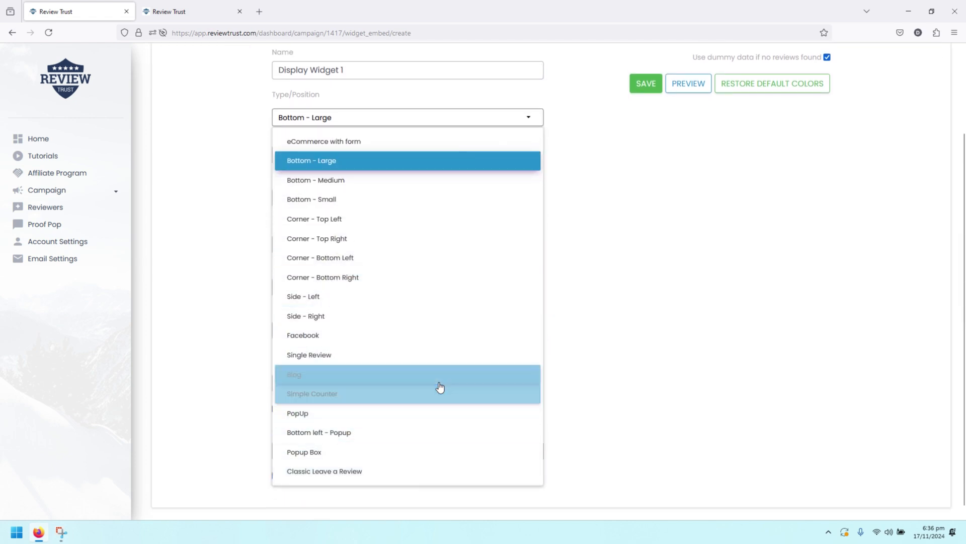
scroll(438, 388, "up", 3)
left_click(339, 268)
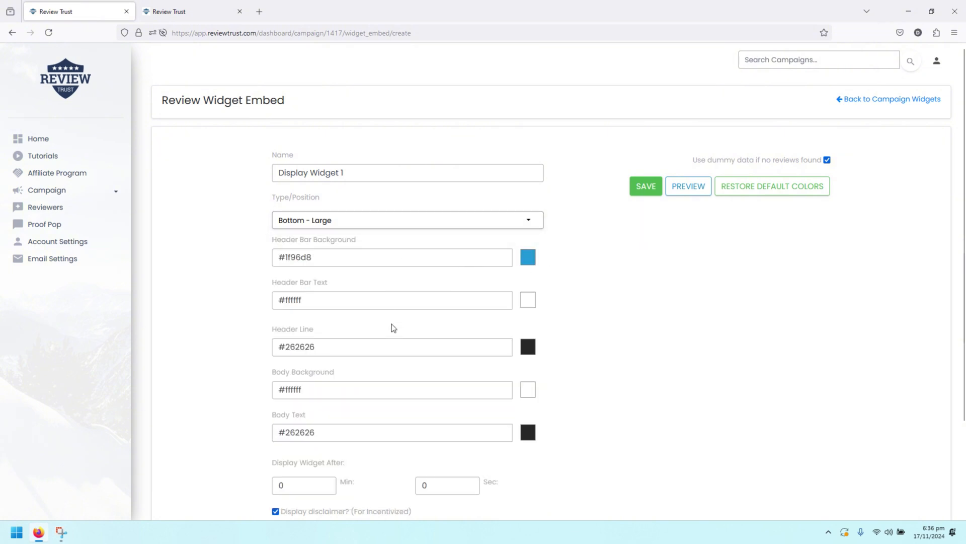
Preview the widget with its default colours and look through the remaining settings
scroll(393, 327, "down", 3)
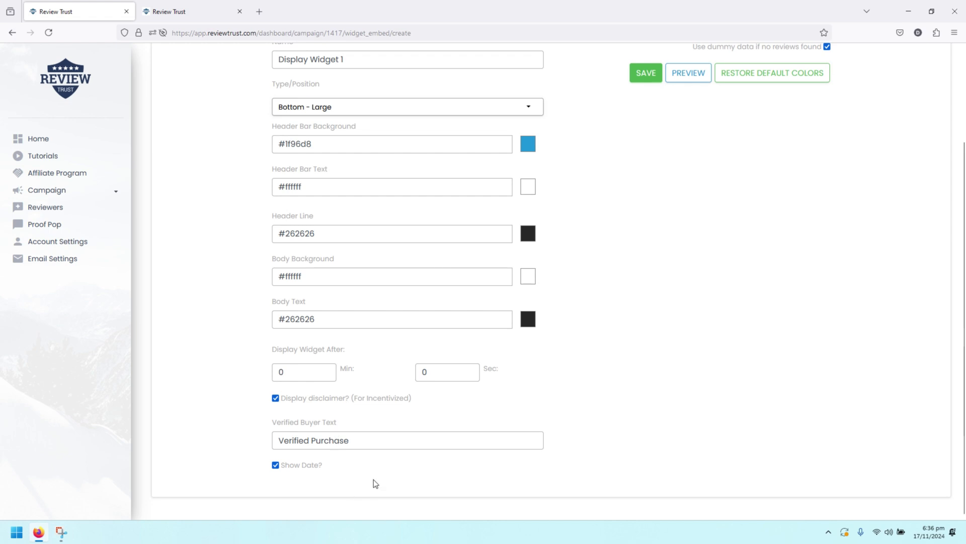
scroll(504, 340, "up", 3)
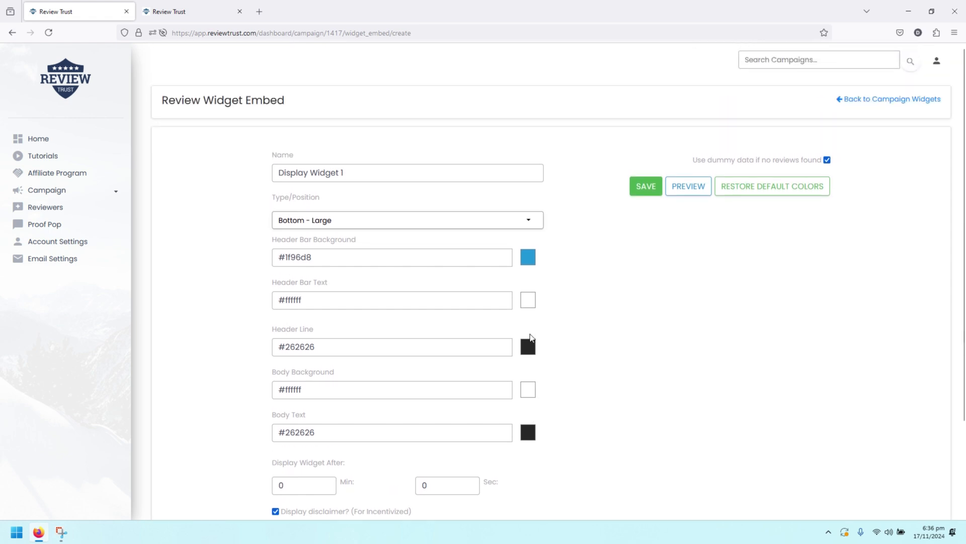
left_click(682, 192)
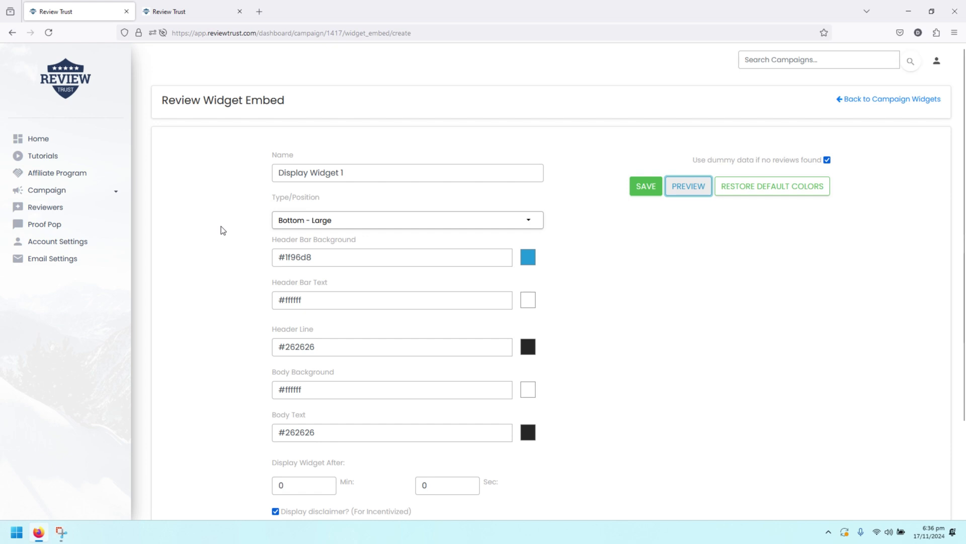
scroll(220, 217, "down", 2)
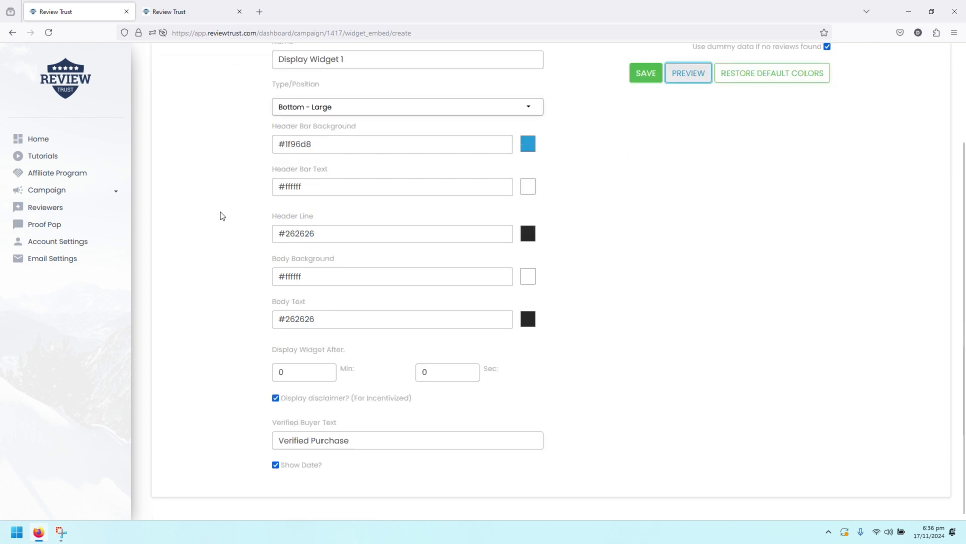
scroll(654, 306, "up", 2)
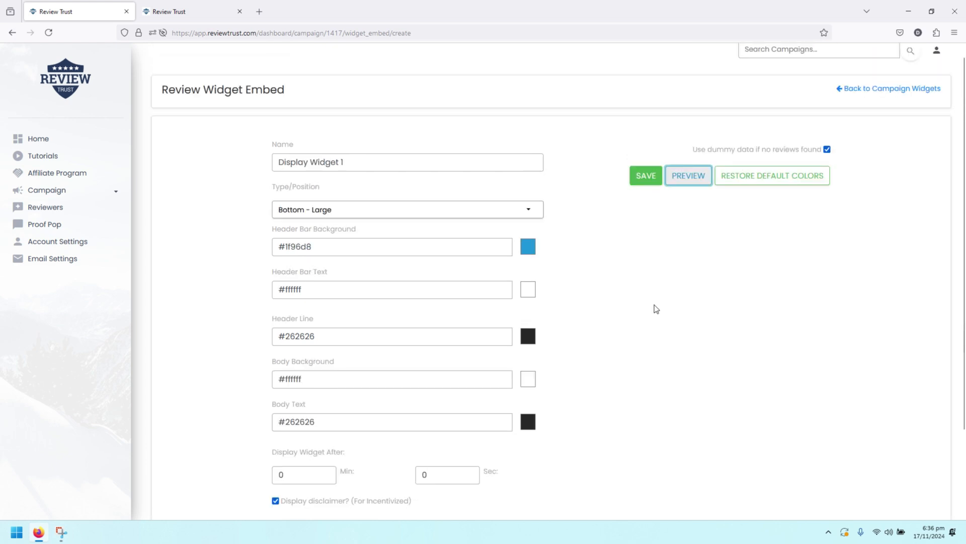
scroll(667, 308, "down", 2)
scroll(669, 308, "up", 2)
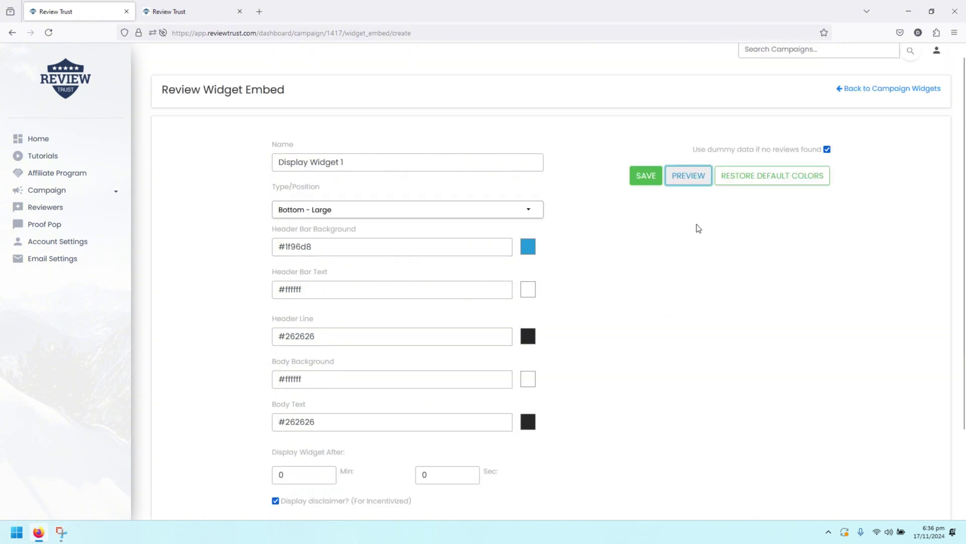
Save Display Widget 1 and expand its preview to show the five-star test review
left_click(644, 176)
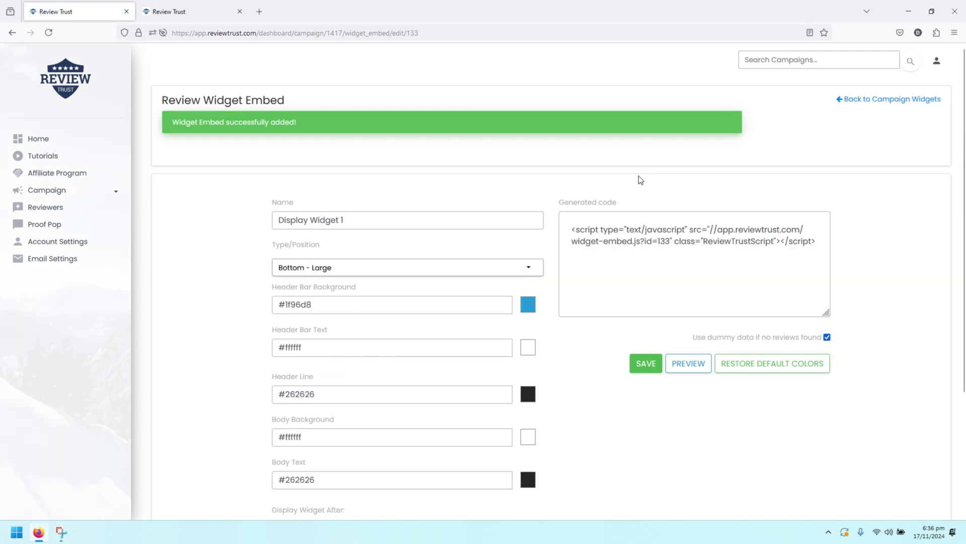
scroll(639, 176, "down", 3)
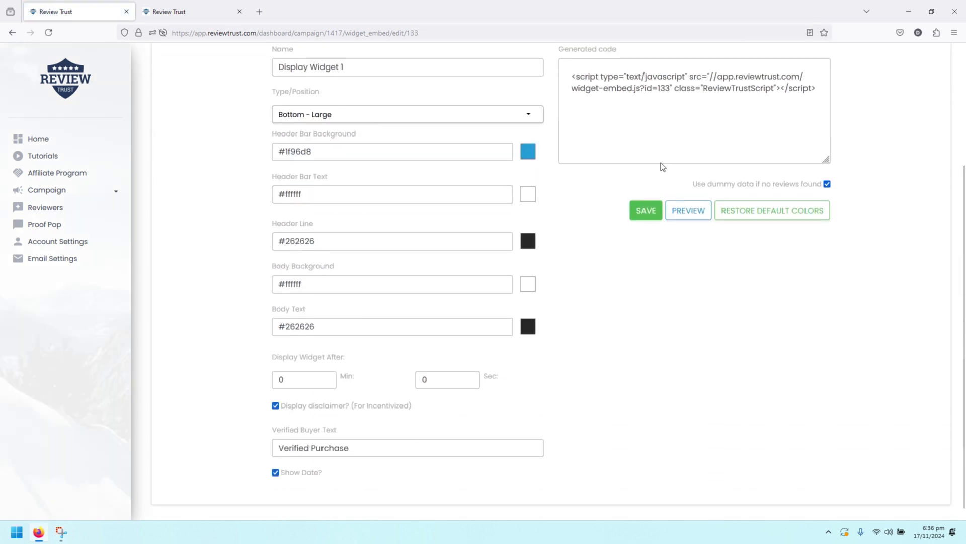
left_click(688, 209)
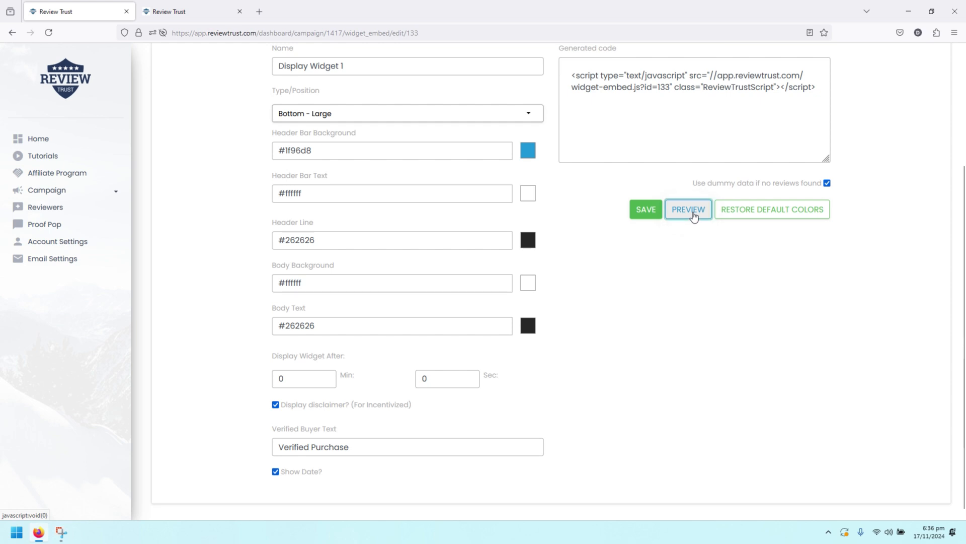
scroll(694, 217, "up", 2)
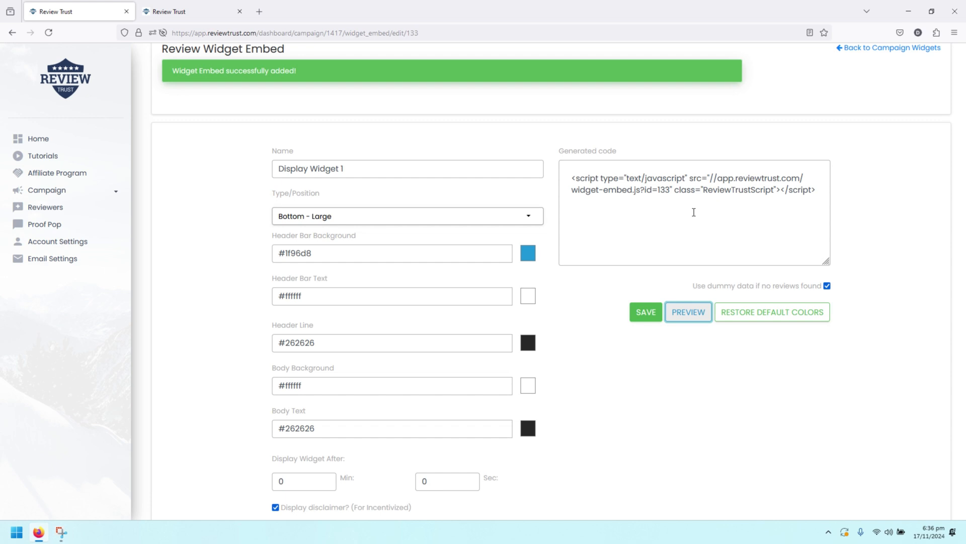
scroll(693, 212, "down", 1)
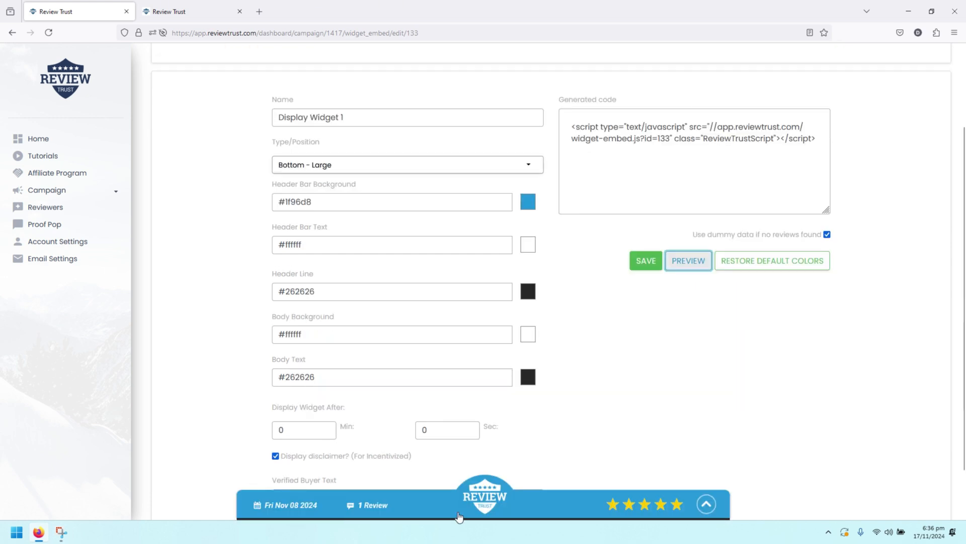
left_click(400, 503)
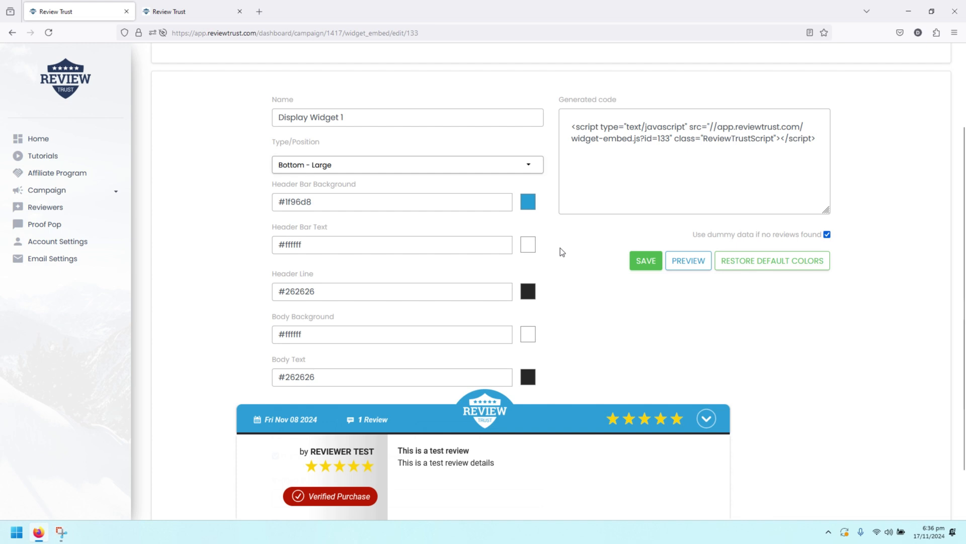
Set the Header Bar Background colour to blue #2431d2
left_click(528, 202)
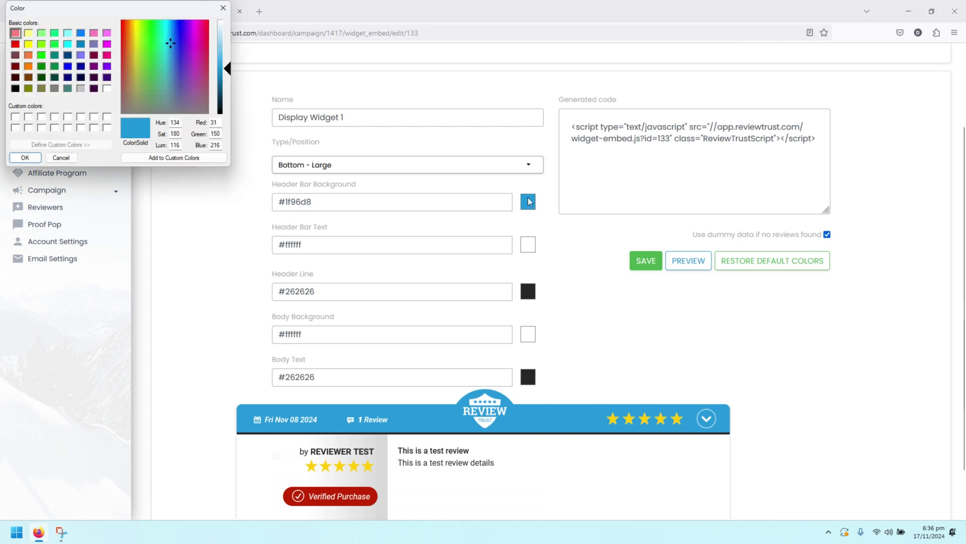
left_click(179, 47)
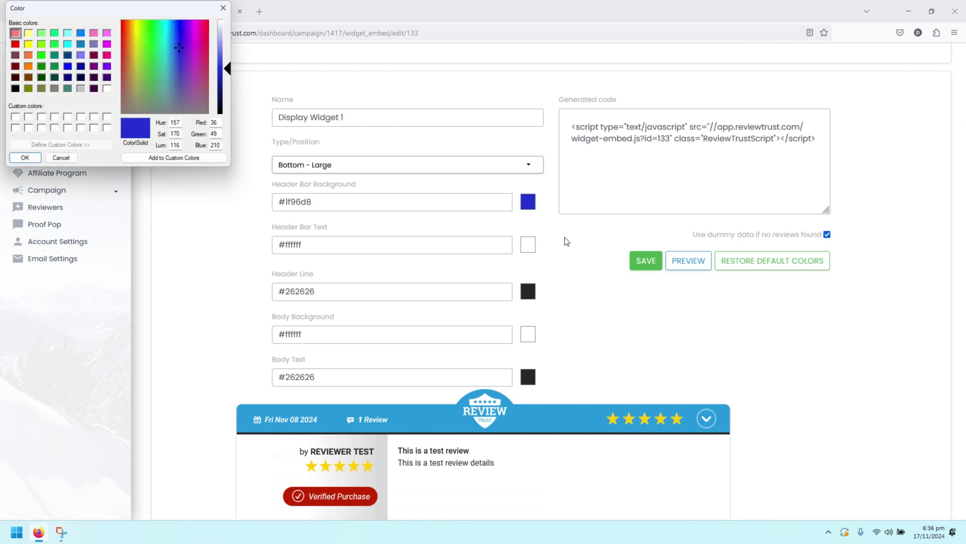
left_click(25, 158)
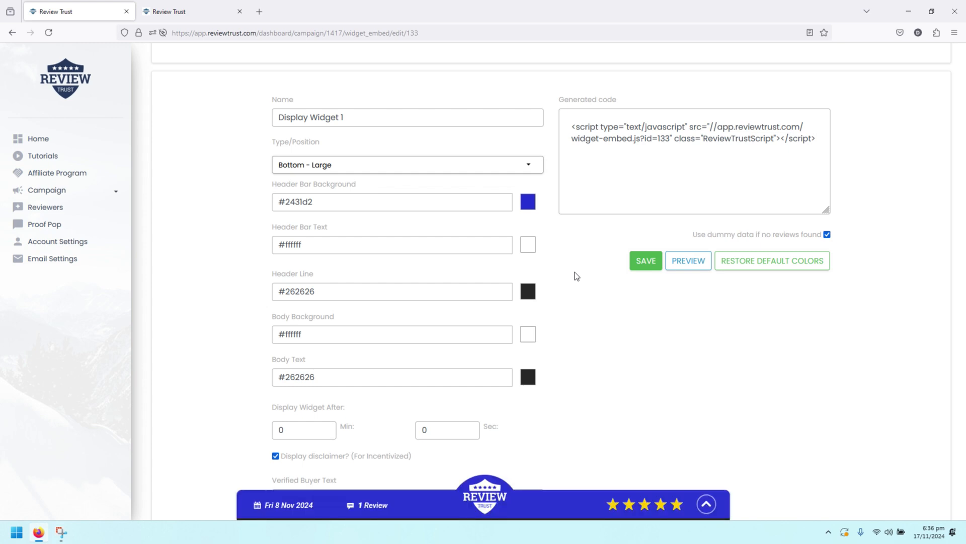
Preview the widget with the blue header, collapse it, and select the generated embed code
left_click(536, 507)
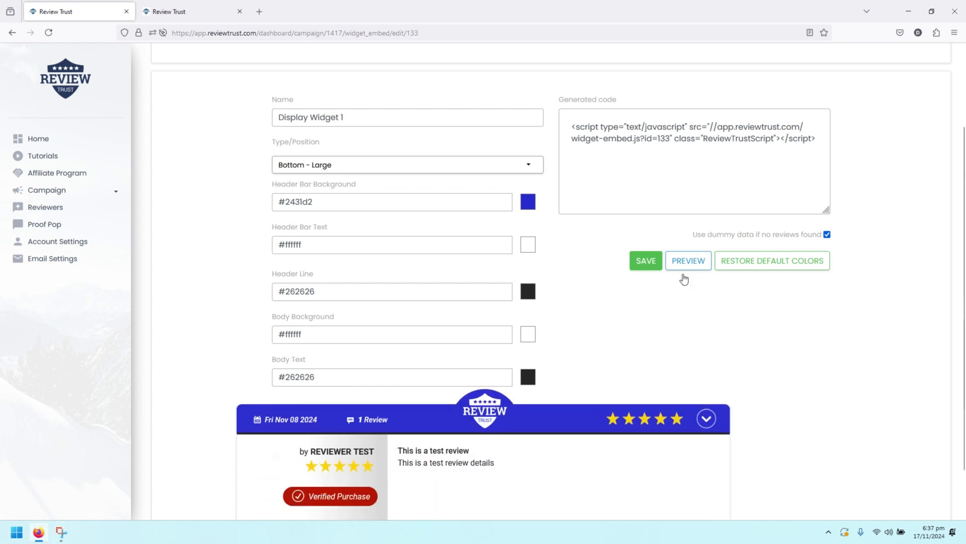
left_click(705, 420)
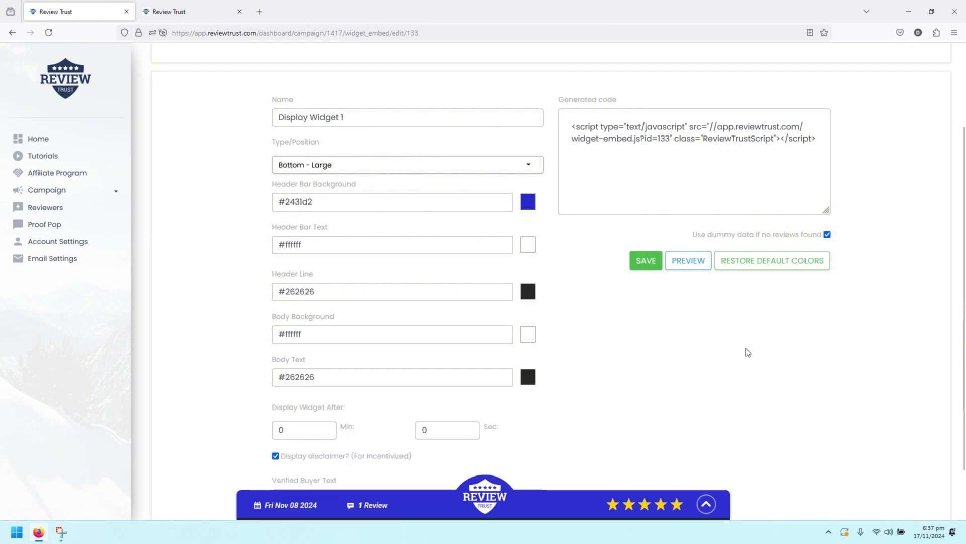
left_click(655, 166)
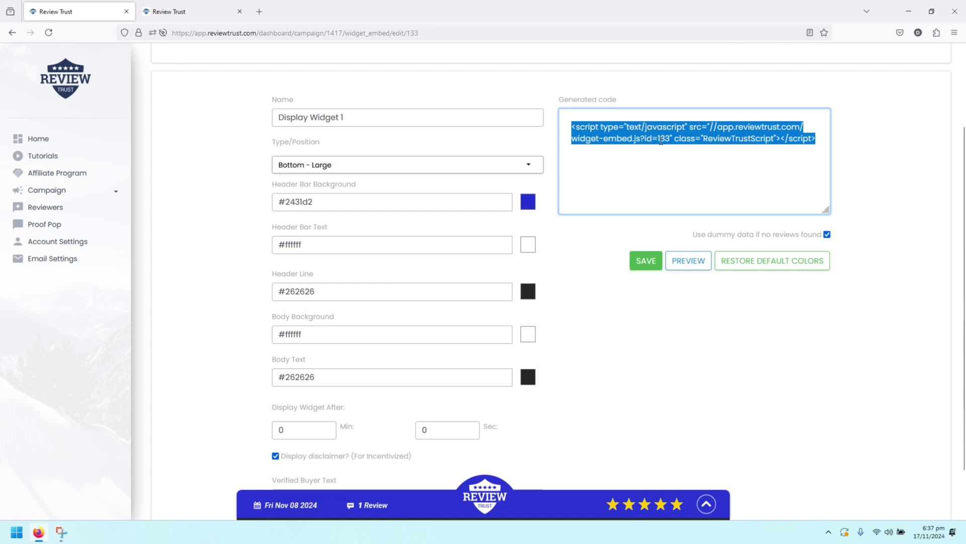
Switch Display Widget 1's Type/Position to Side - Right, then return to the campaign's widget list
scroll(683, 254, "up", 2)
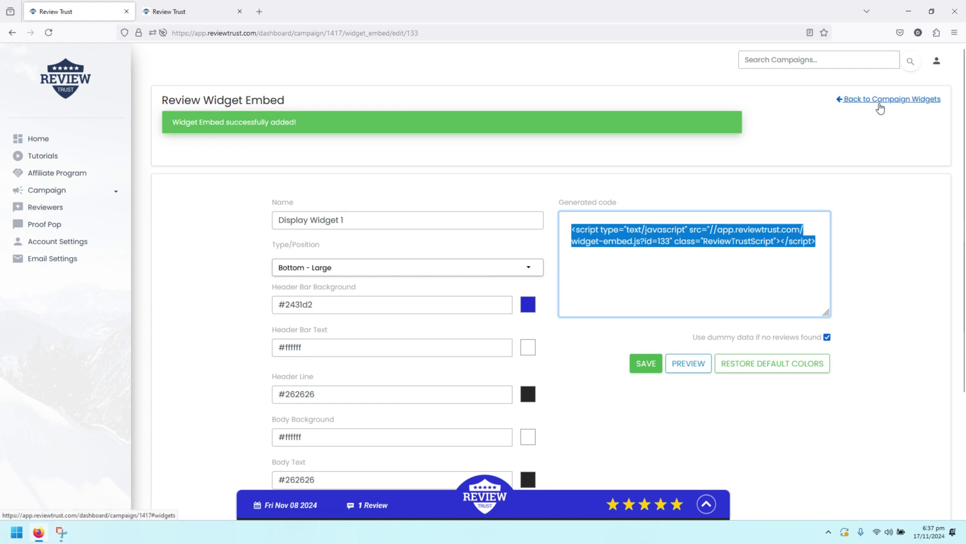
left_click(507, 272)
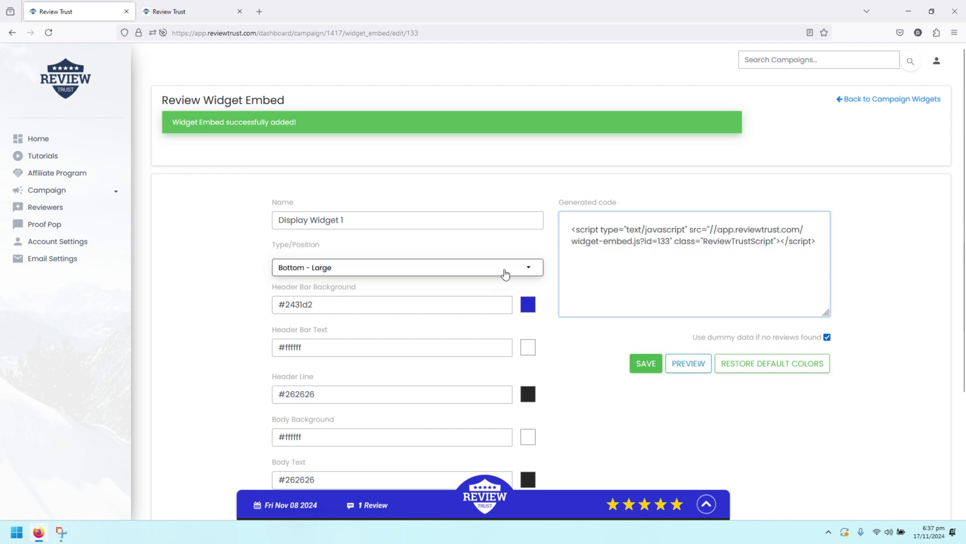
scroll(476, 306, "down", 2)
scroll(476, 305, "down", 2)
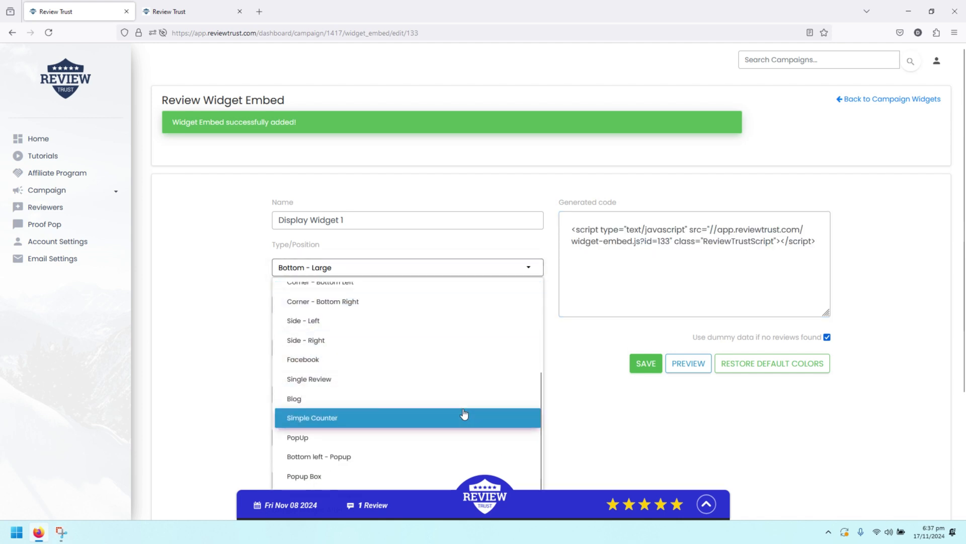
scroll(464, 414, "down", 2)
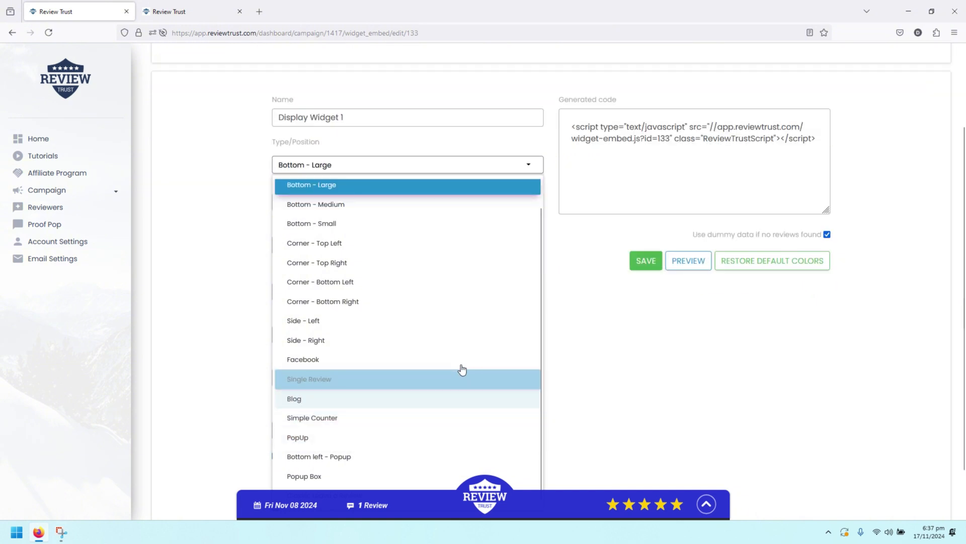
left_click(458, 340)
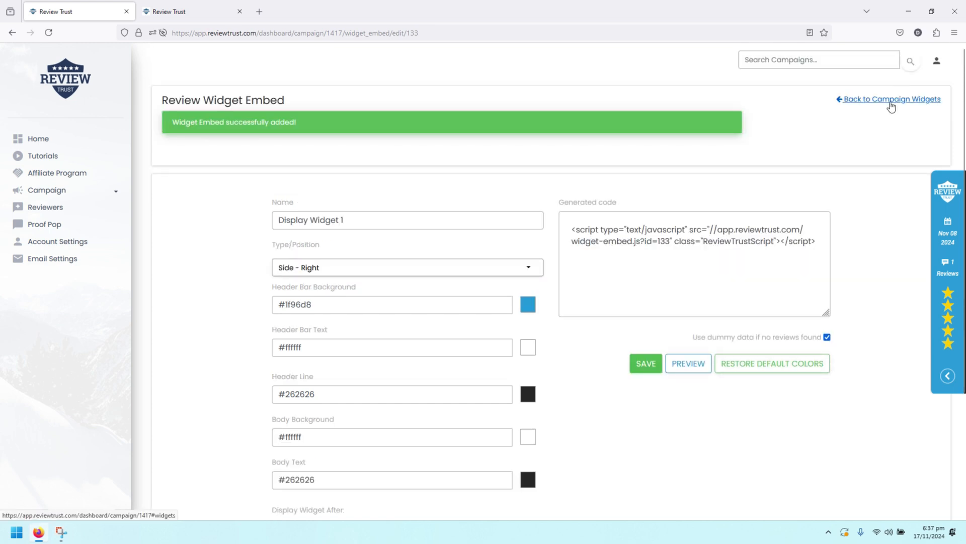
left_click(891, 102)
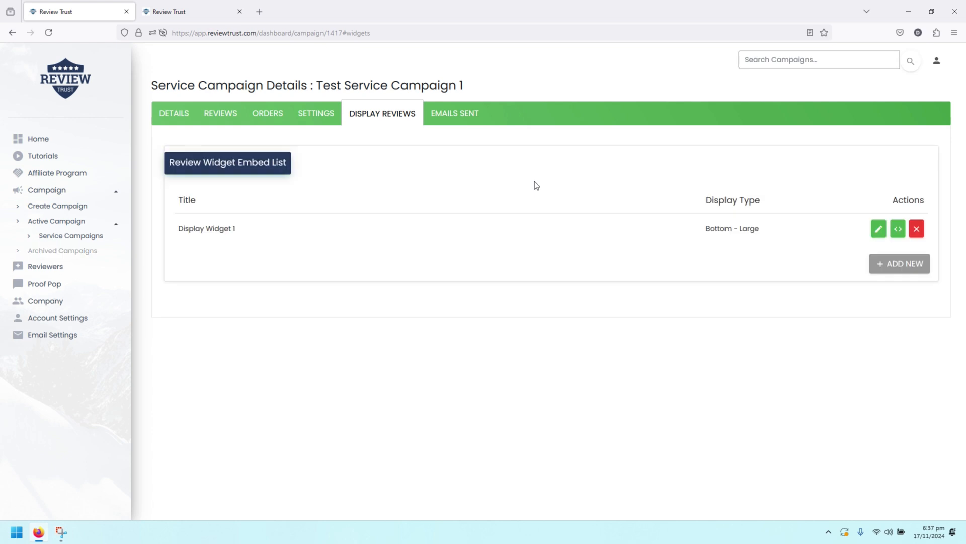
Check the Emails Sent list and its 0 of 3 details, then show the campaign's reviews list
left_click(445, 119)
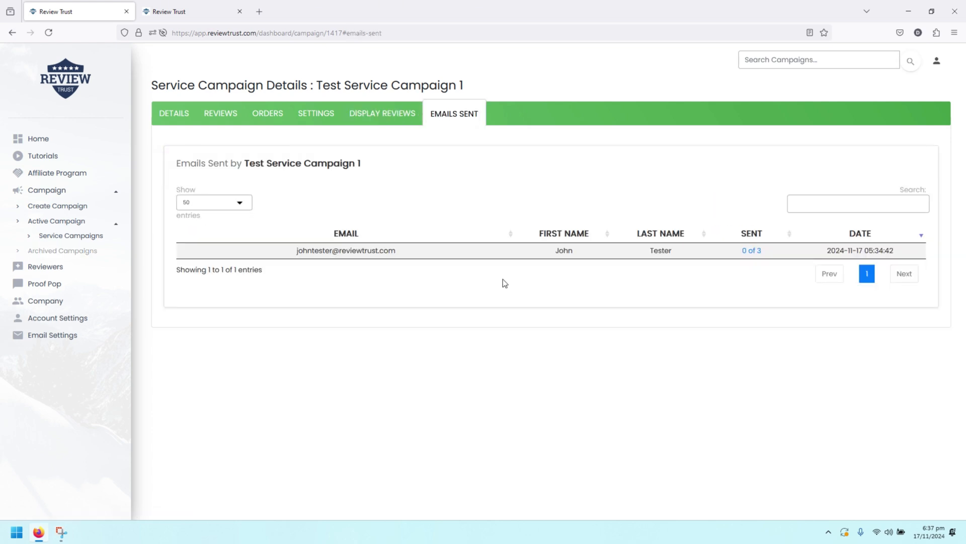
left_click_drag(296, 250, 418, 252)
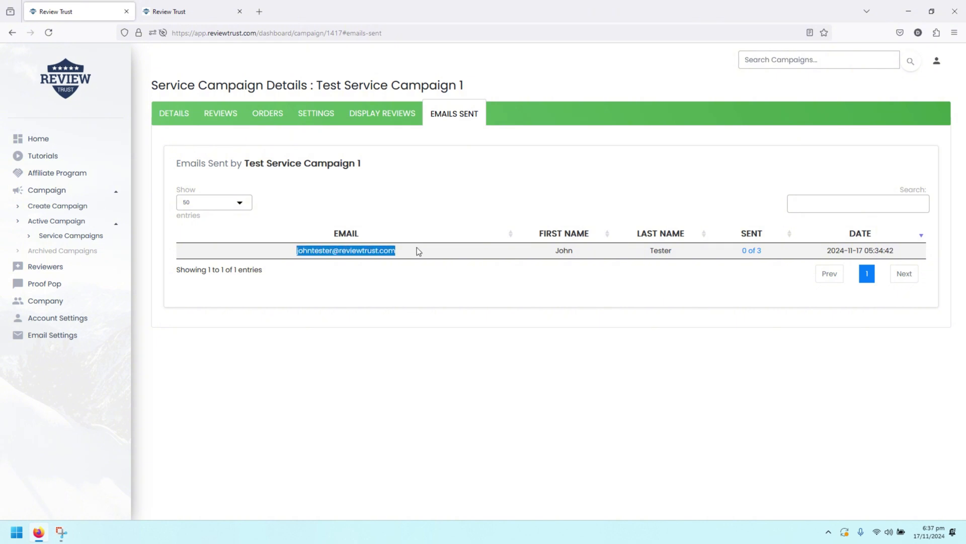
left_click(752, 251)
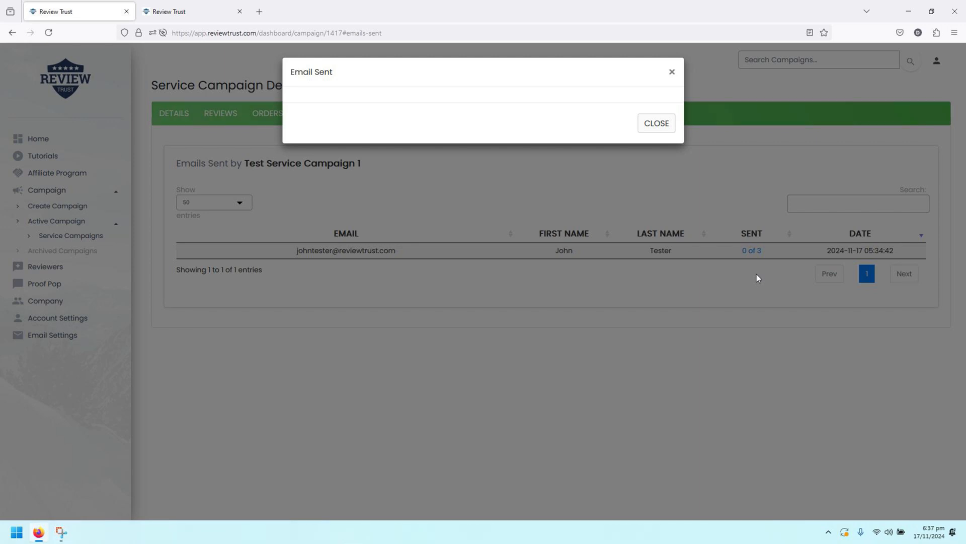
left_click(673, 72)
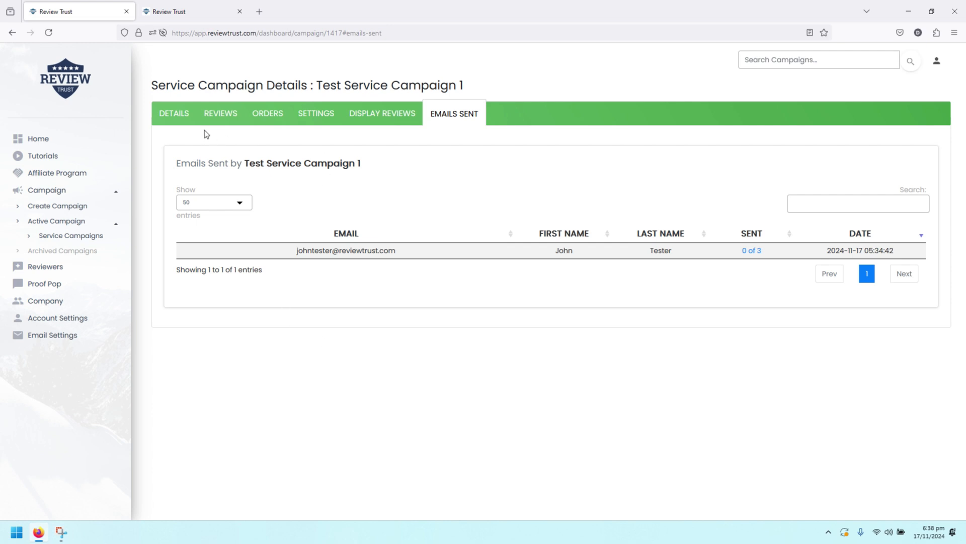
left_click(227, 119)
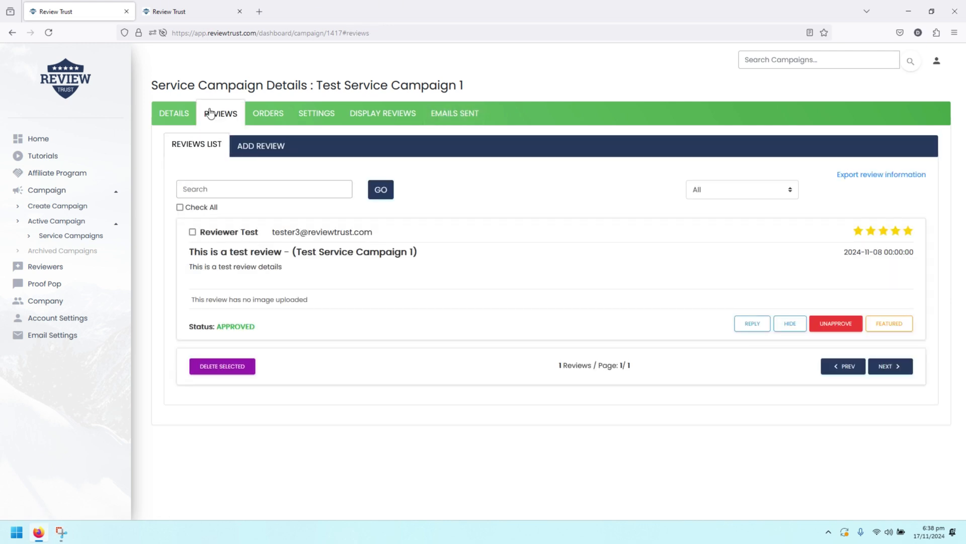